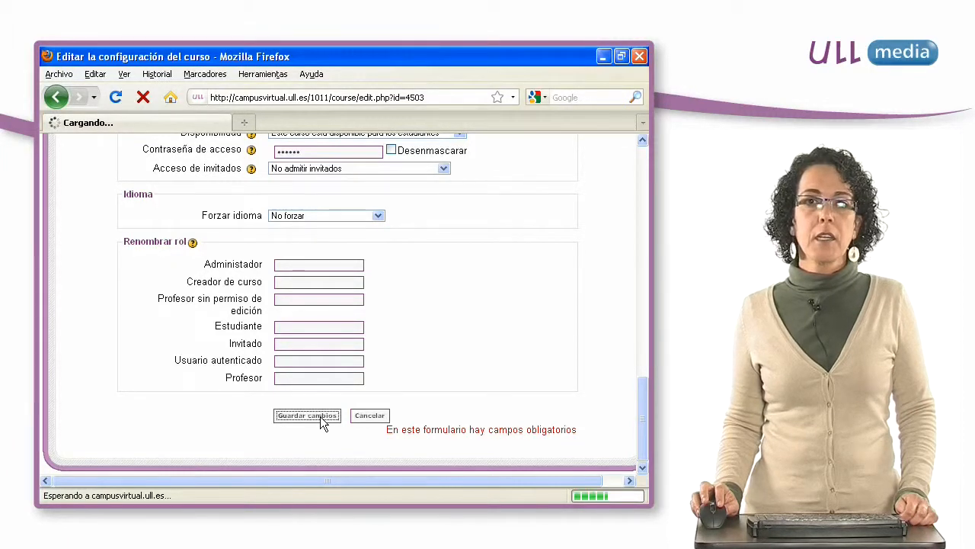
Open the group management page of the course from its administration options
left_click_drag(645, 216, 641, 304)
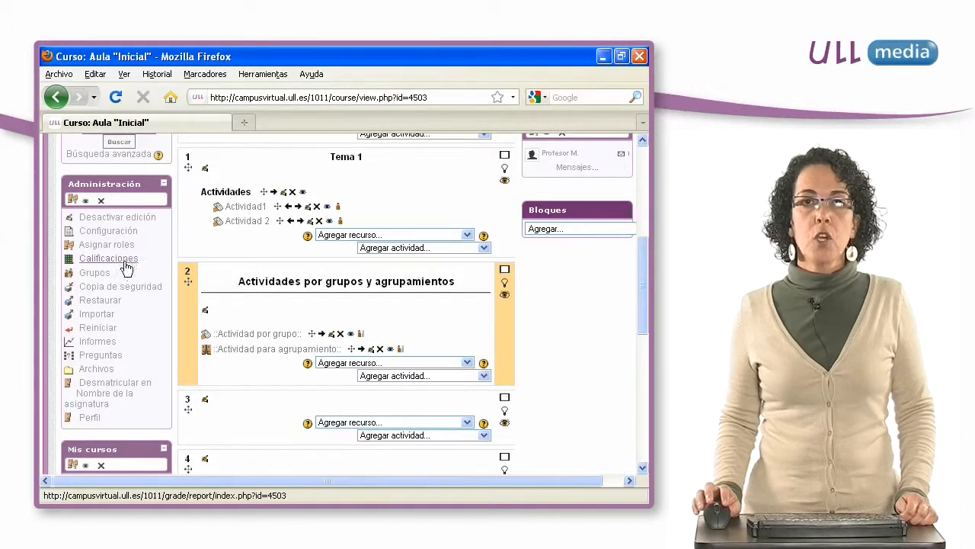
left_click(95, 274)
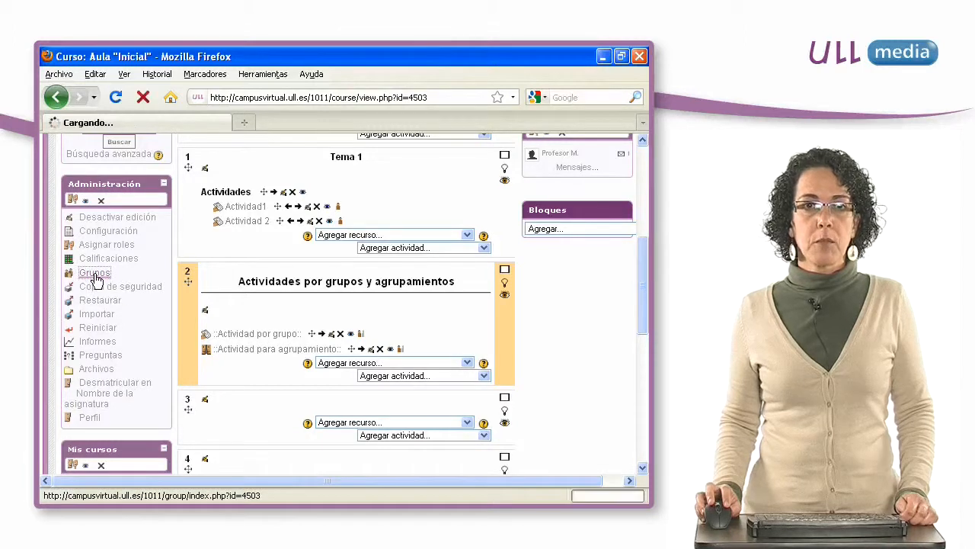
left_click_drag(645, 271, 638, 359)
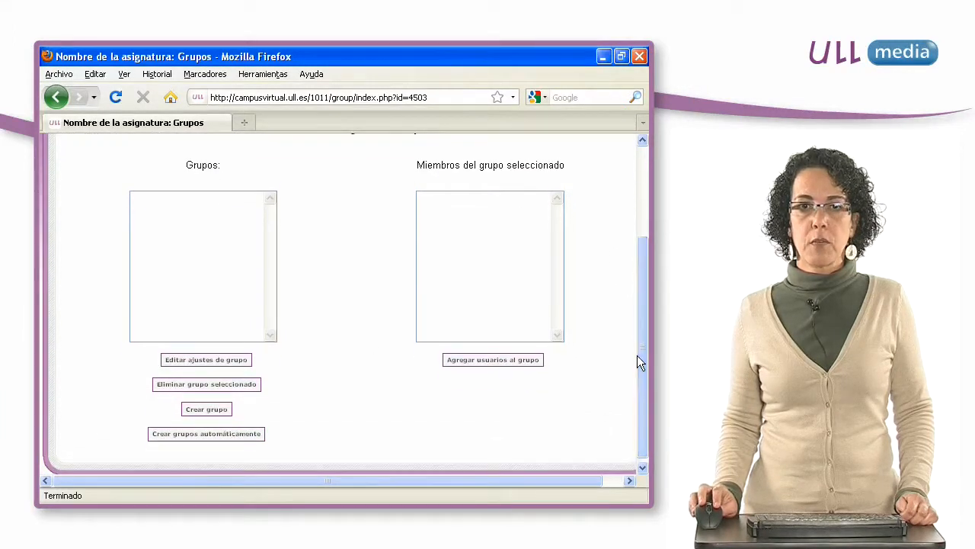
Create a group named "Grupo A" with an empty description and save it
left_click(223, 418)
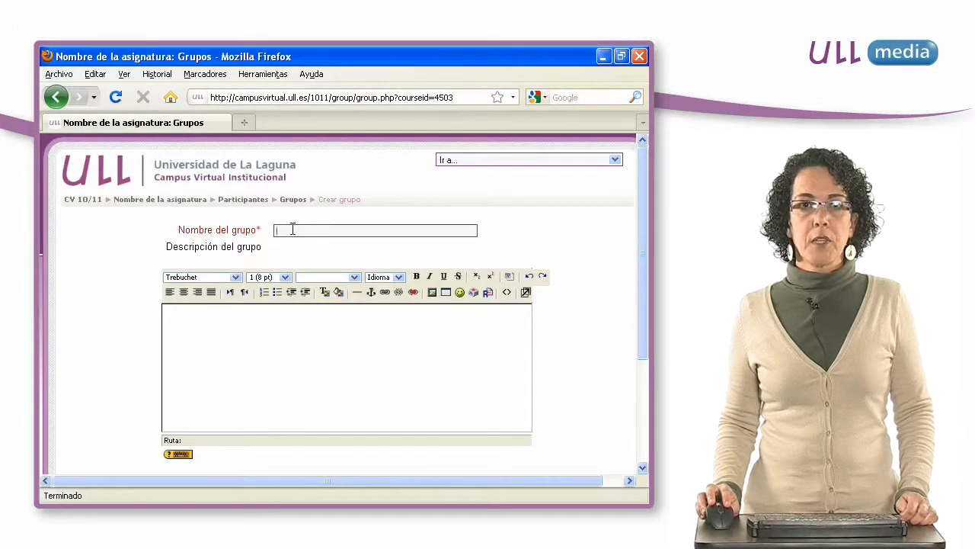
type("G")
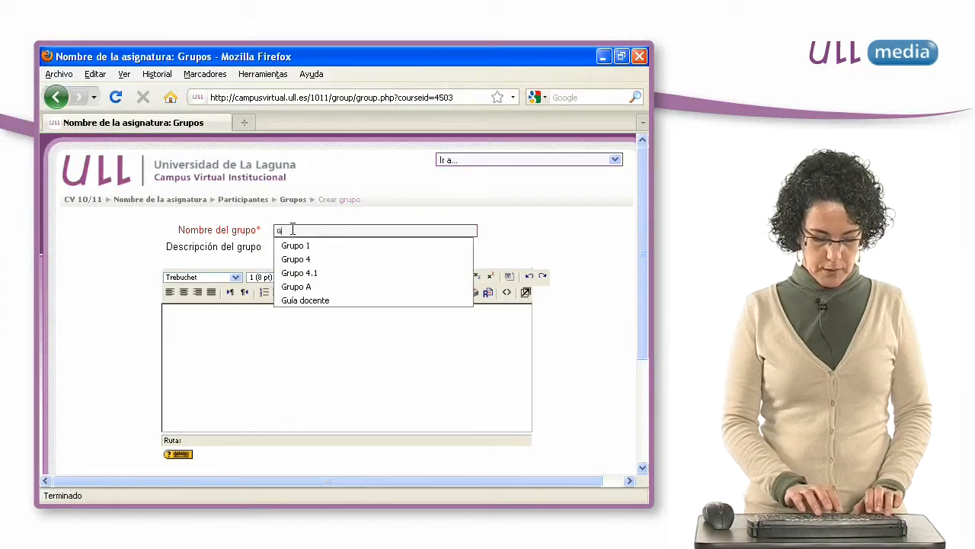
type("rupo")
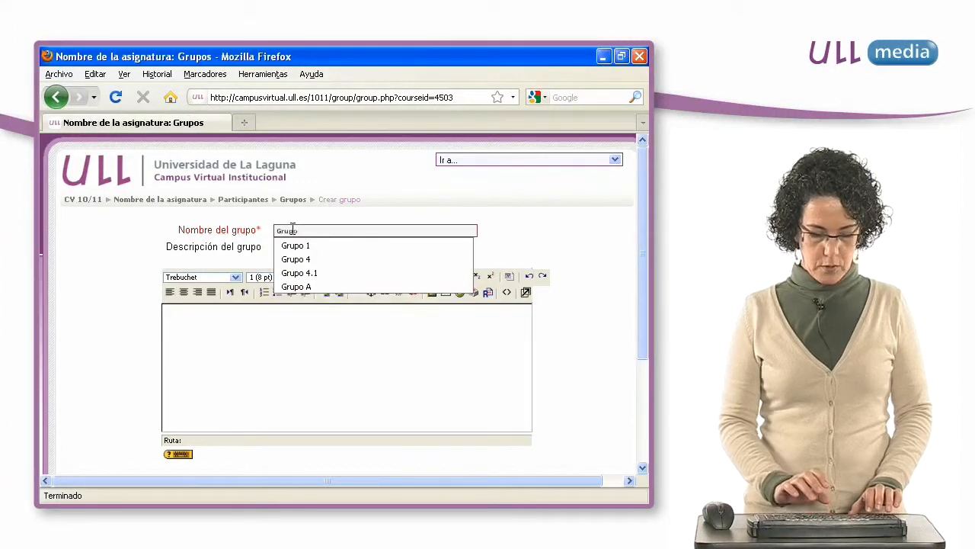
type(" A")
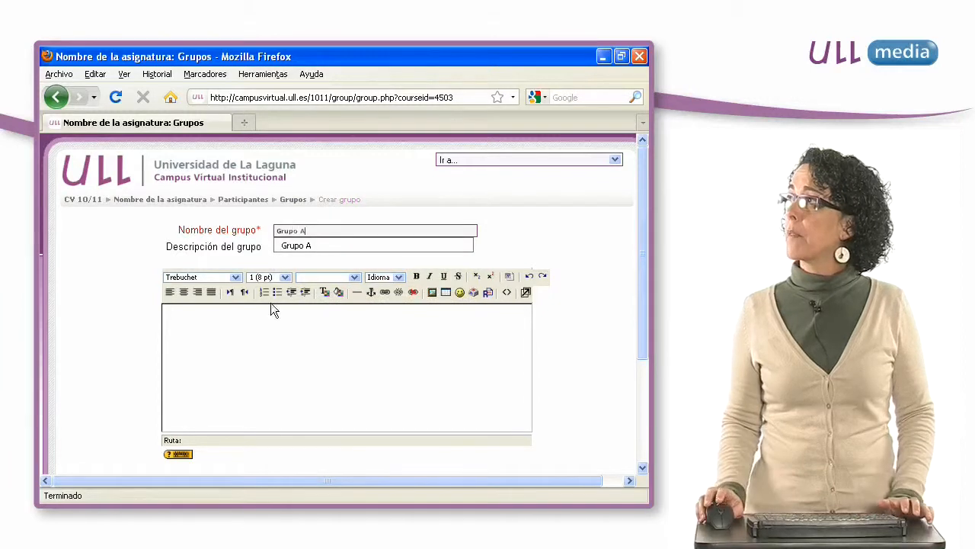
left_click(255, 354)
scroll(257, 347, "down", 3)
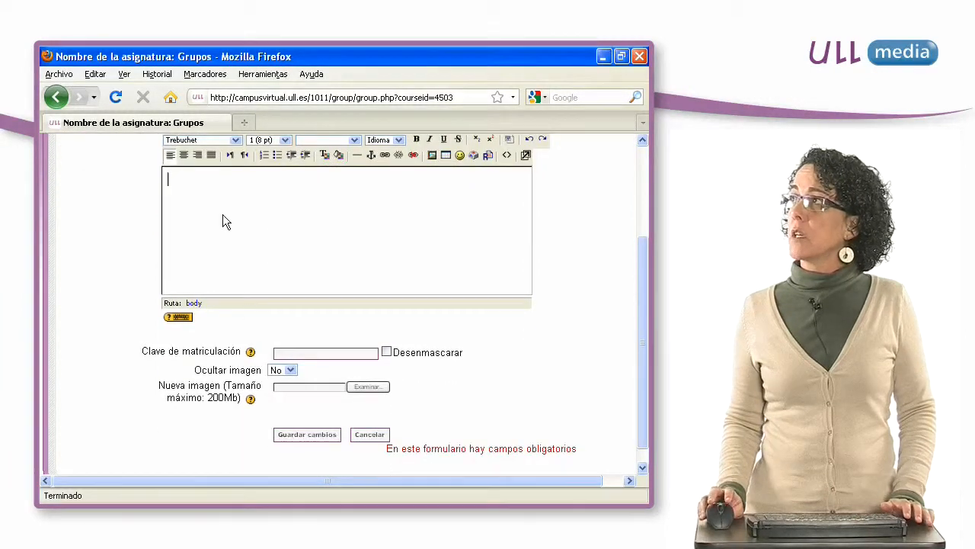
left_click(307, 434)
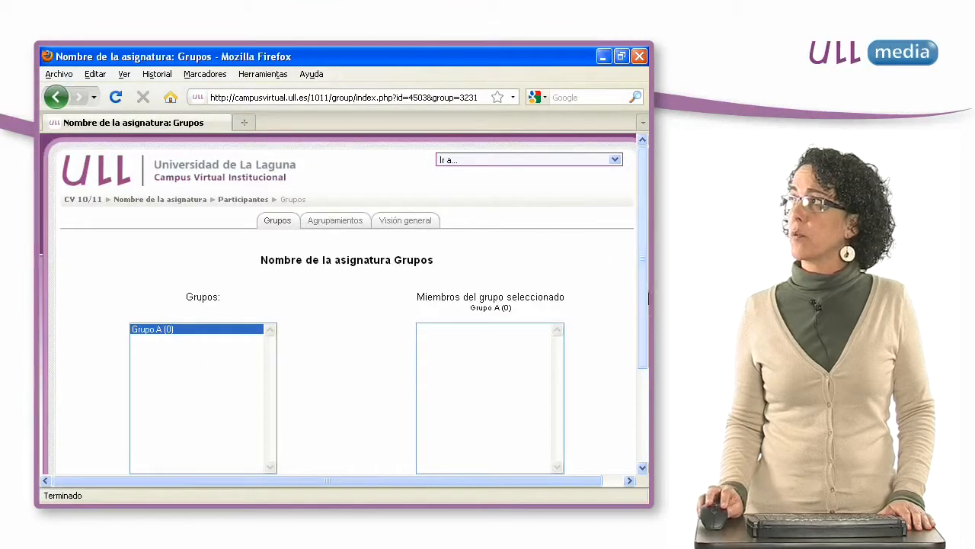
Open the user assignment for Grupo A and add the student Alumno de prueba UDV1 as a member
left_click_drag(640, 299, 633, 344)
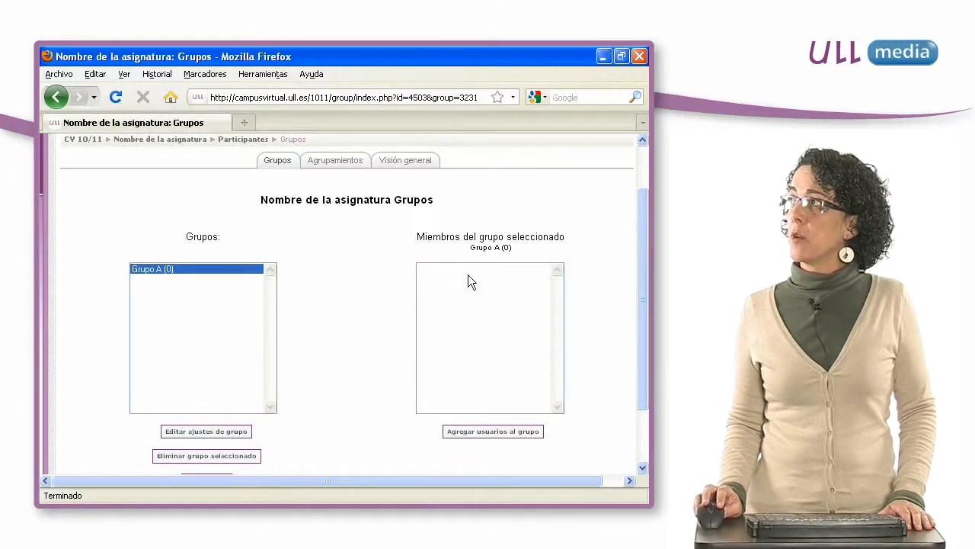
left_click(490, 432)
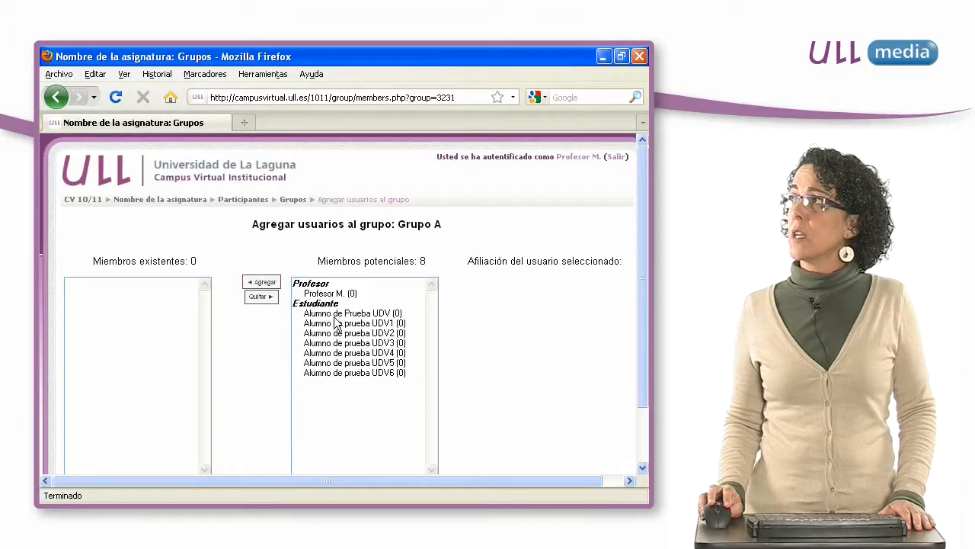
left_click_drag(640, 269, 637, 304)
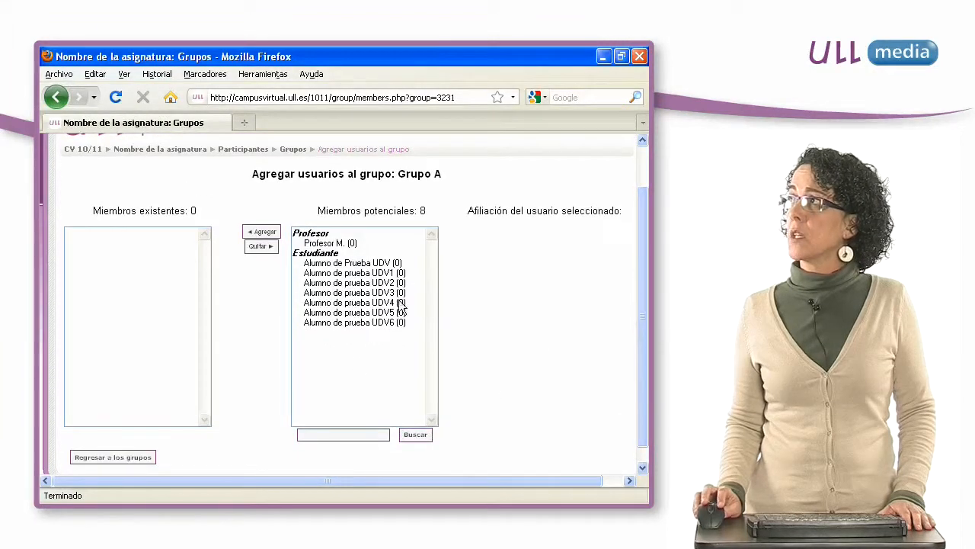
left_click(328, 294)
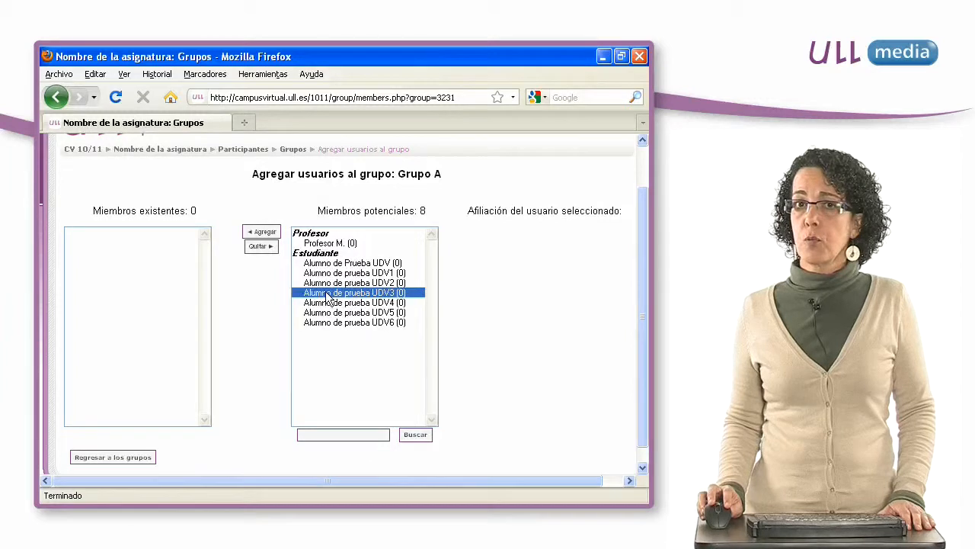
left_click(311, 434)
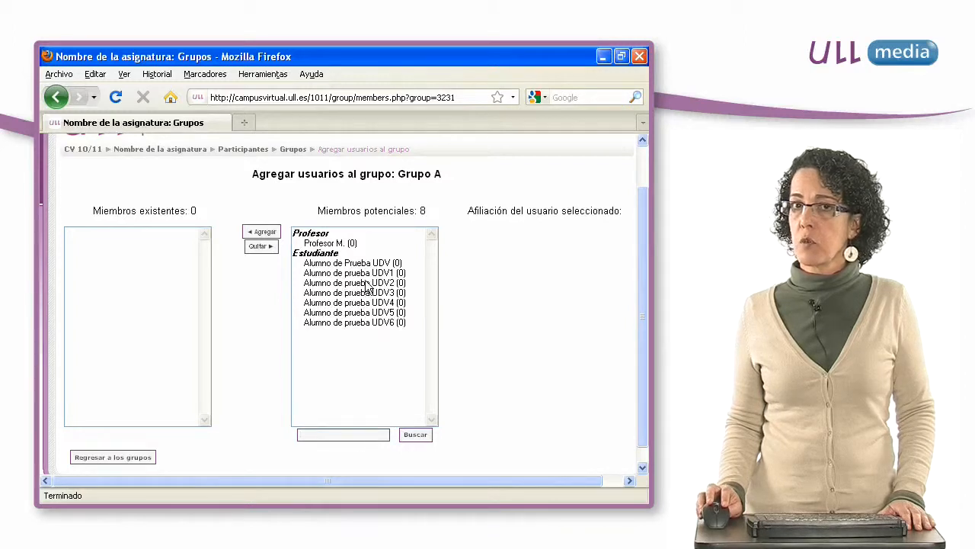
left_click(344, 273)
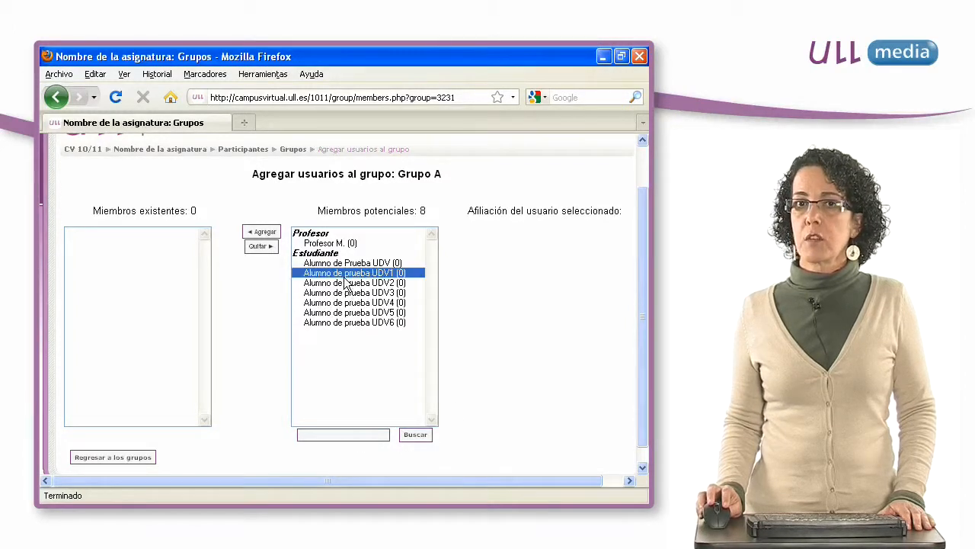
left_click(263, 231)
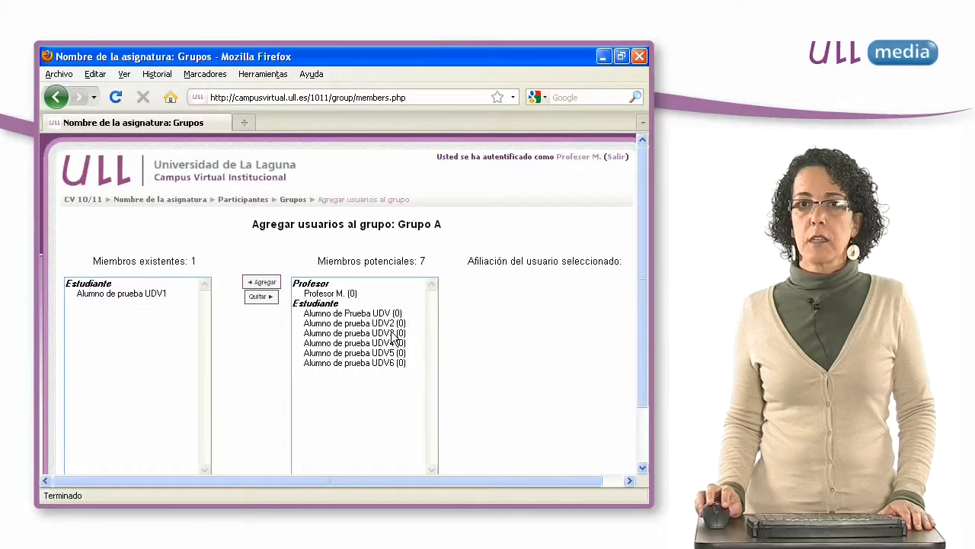
Add the student Alumno de prueba UDV3 to Grupo A and return to the groups list
left_click(394, 333)
left_click(263, 281)
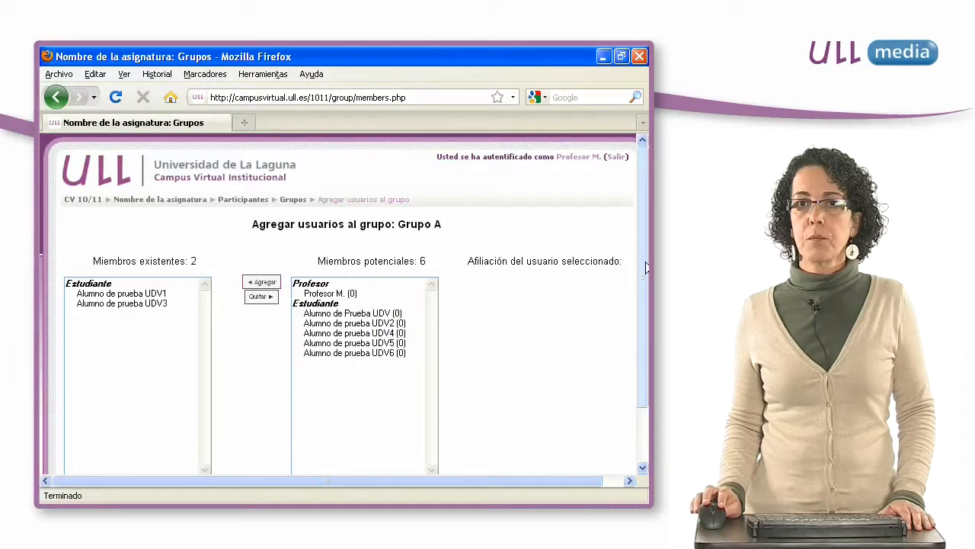
left_click_drag(643, 261, 630, 307)
left_click(124, 442)
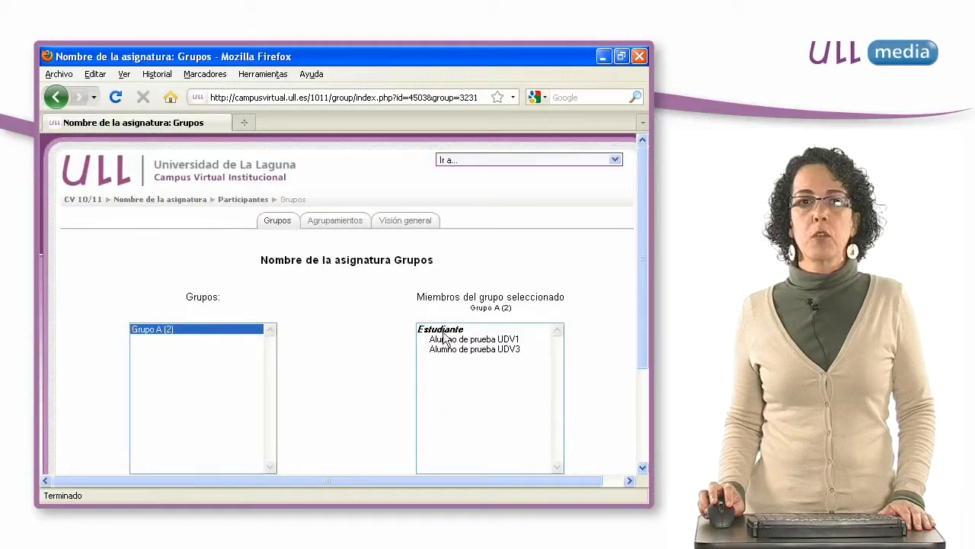
Set up automatic group creation based on Miembros por grupo, with 4 members per group and # as the naming scheme
left_click_drag(638, 283, 631, 348)
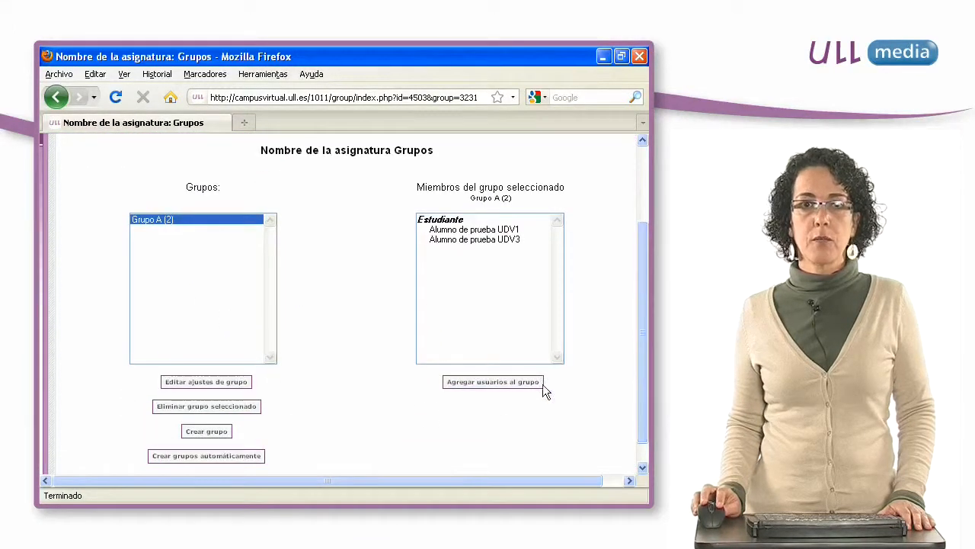
left_click(209, 455)
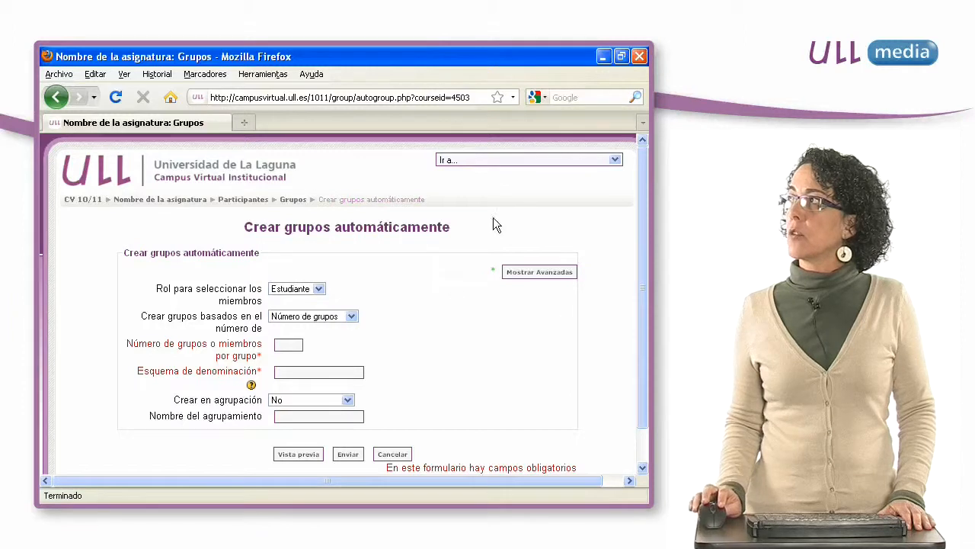
left_click_drag(640, 242, 638, 269)
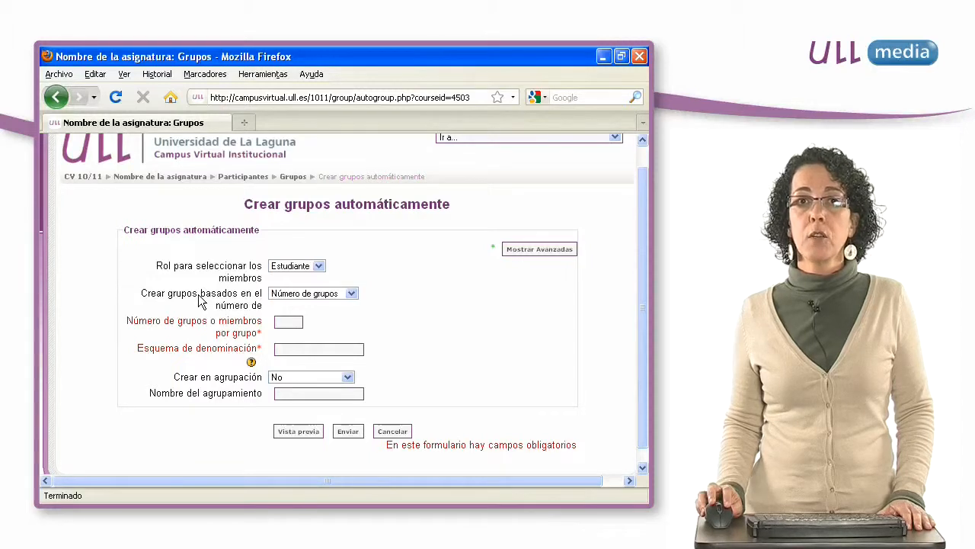
left_click(353, 295)
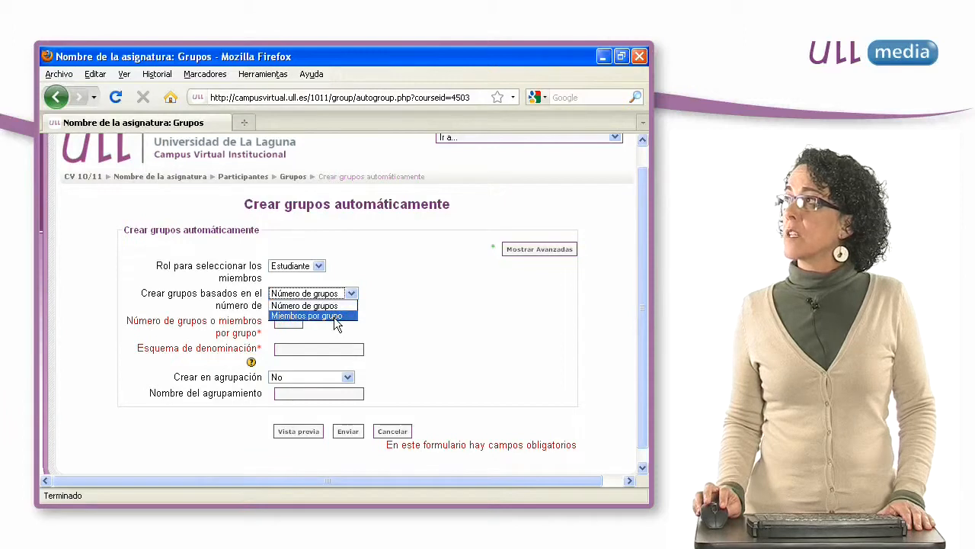
left_click(334, 315)
left_click(286, 321)
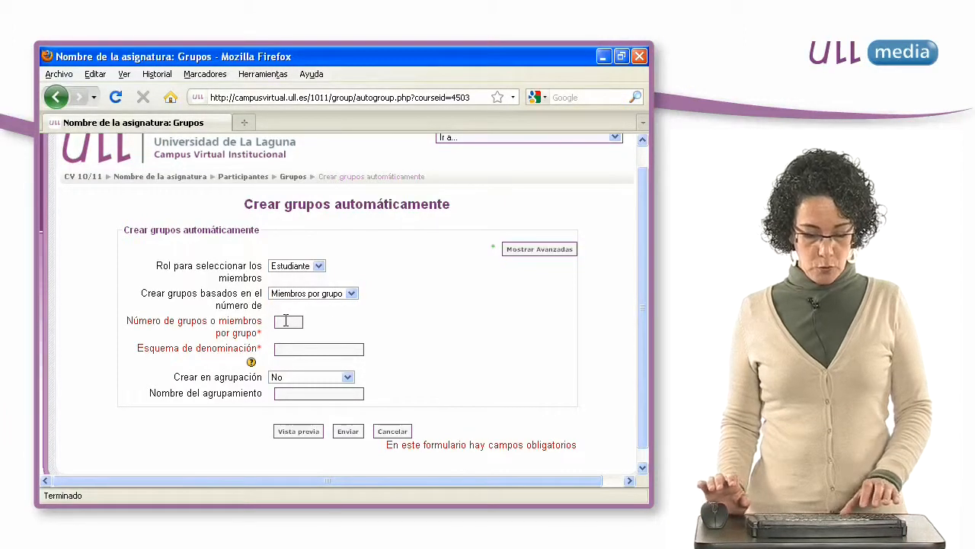
type("4")
left_click(282, 348)
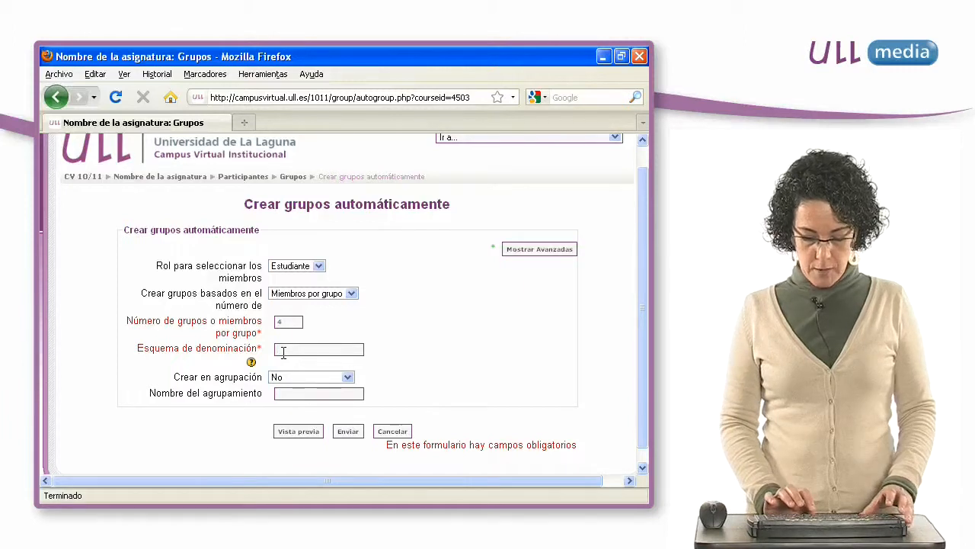
type("#")
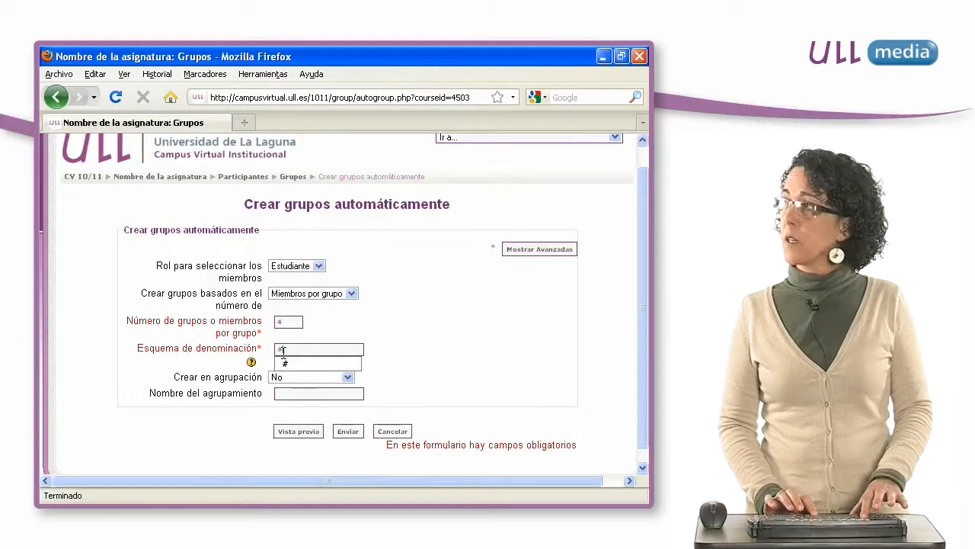
left_click(469, 380)
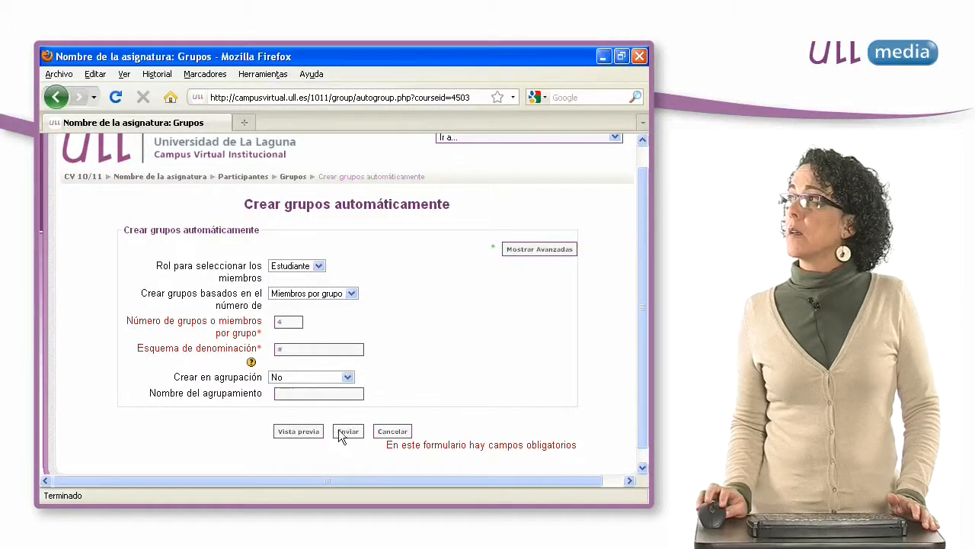
Preview the automatic groups and submit the form to create them
left_click(301, 430)
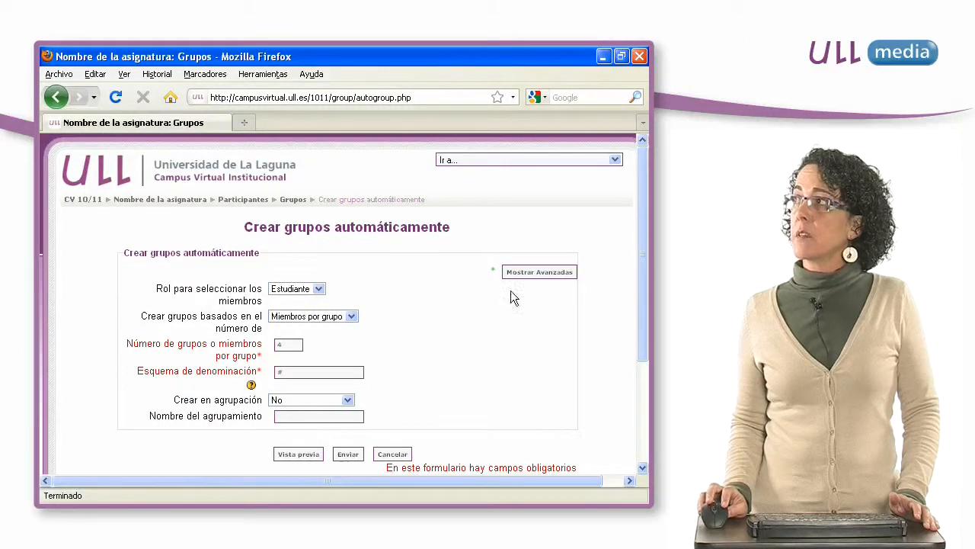
left_click_drag(643, 316, 643, 398)
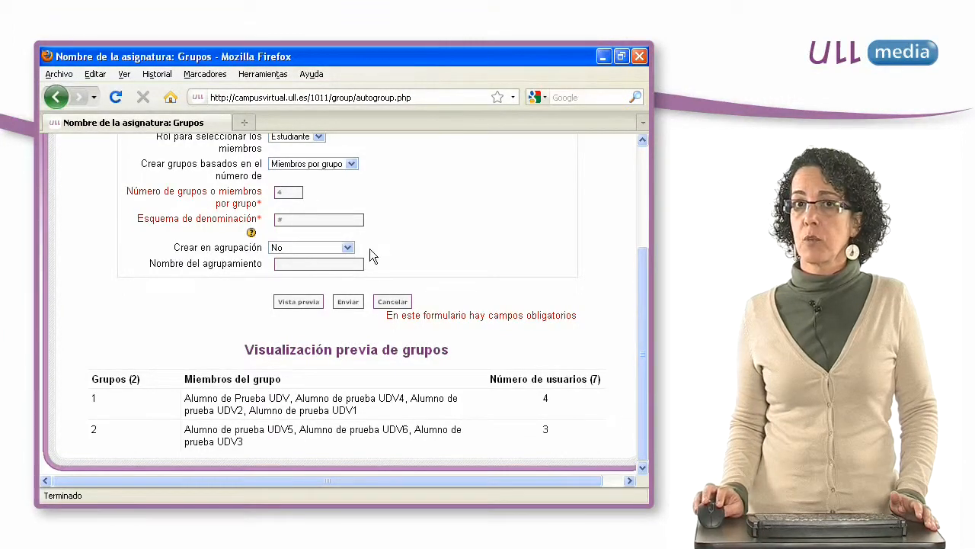
left_click(348, 303)
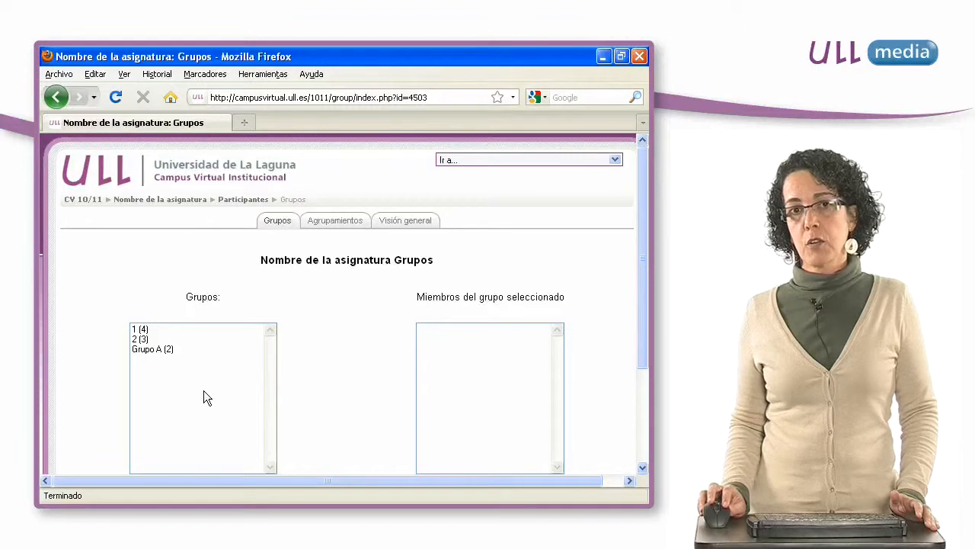
Create a grouping named Agrupamiento 1 for the course, without a description, and save it
left_click_drag(639, 261, 499, 259)
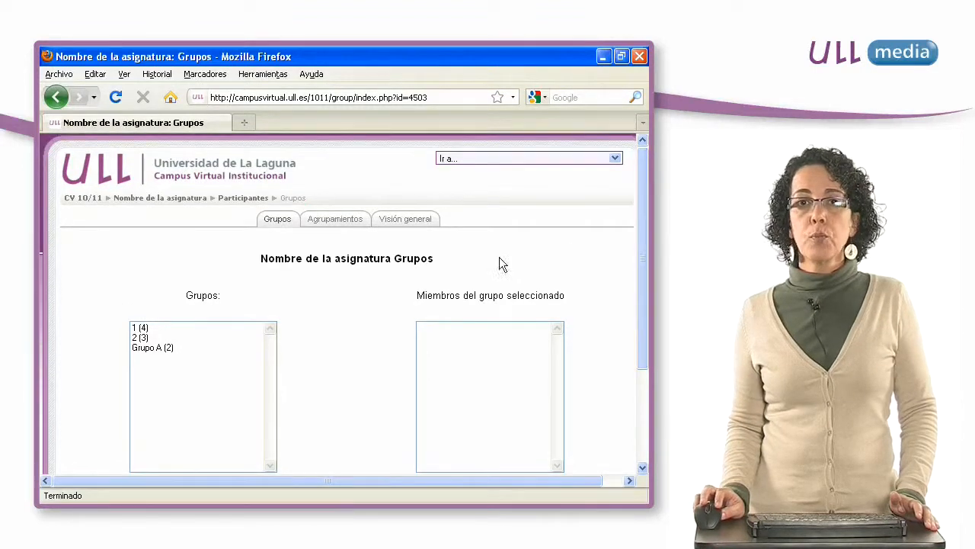
left_click(339, 221)
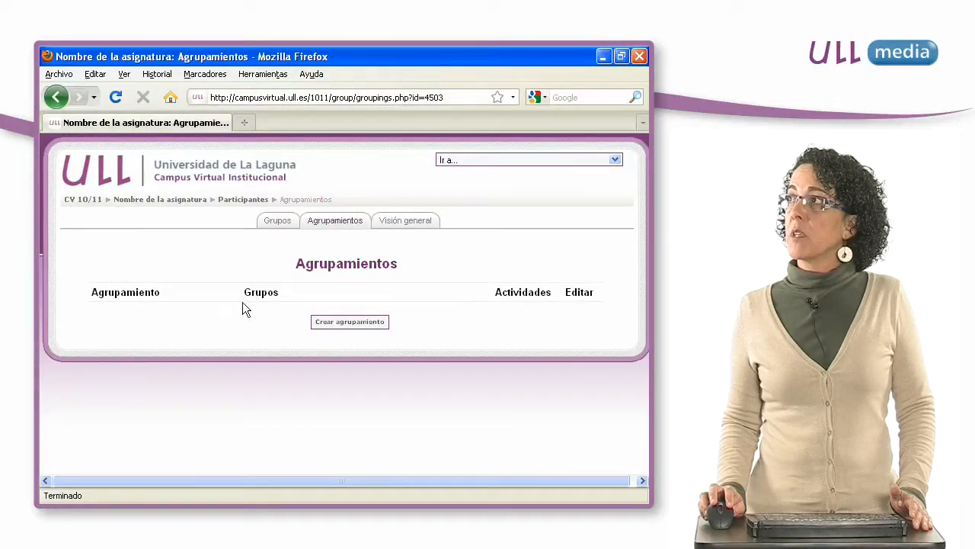
left_click(353, 323)
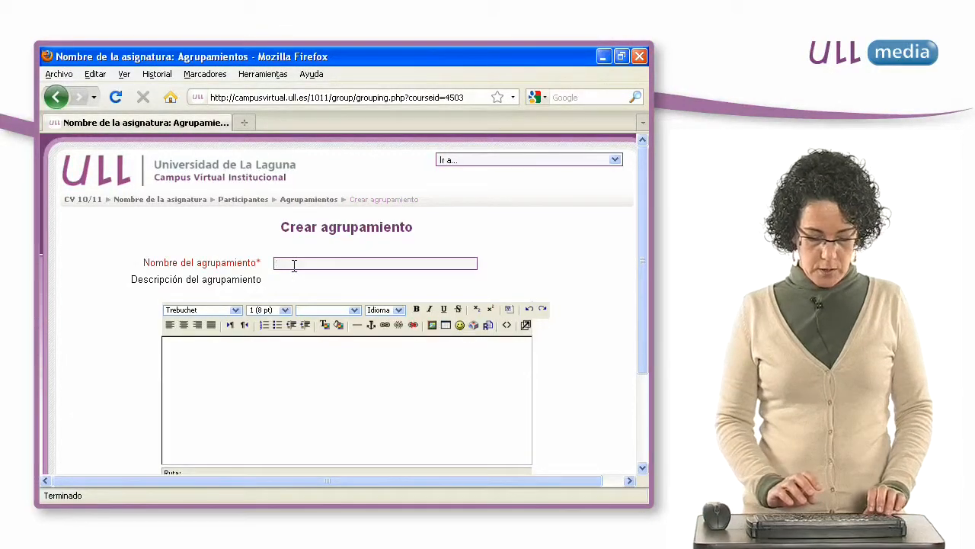
type("a")
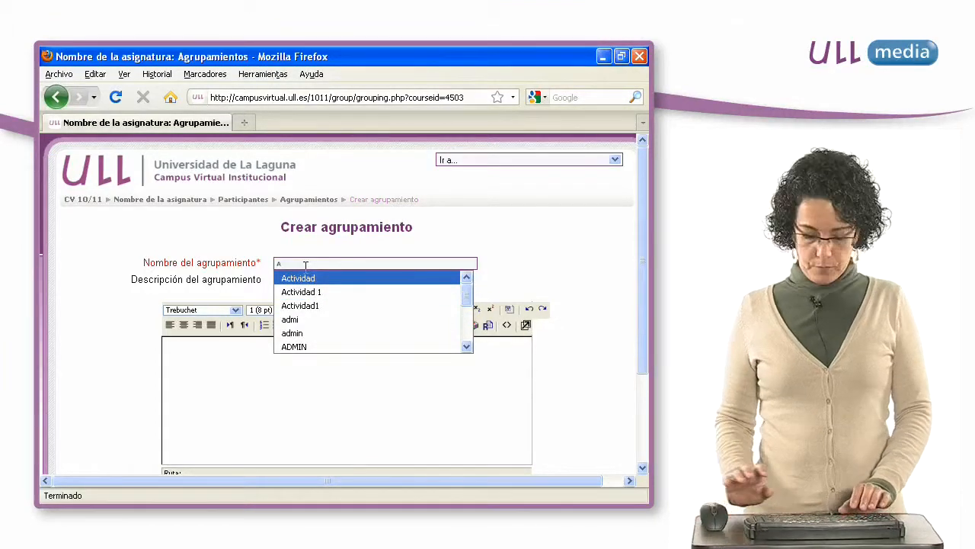
type("grupamien")
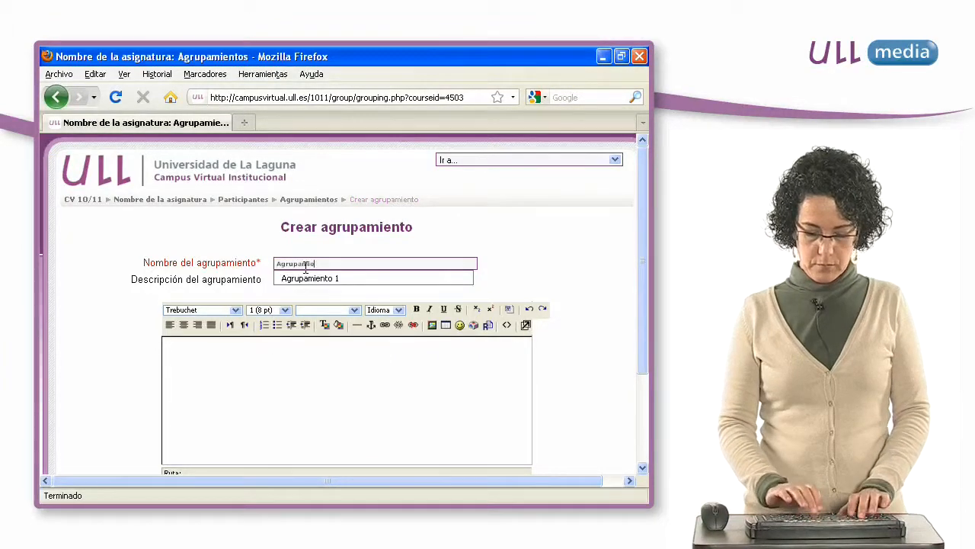
type("to")
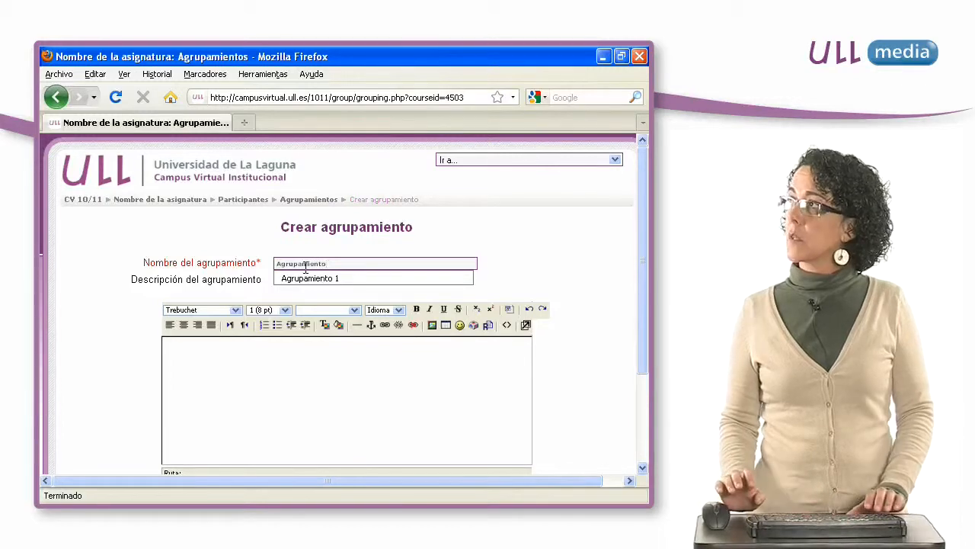
left_click(343, 279)
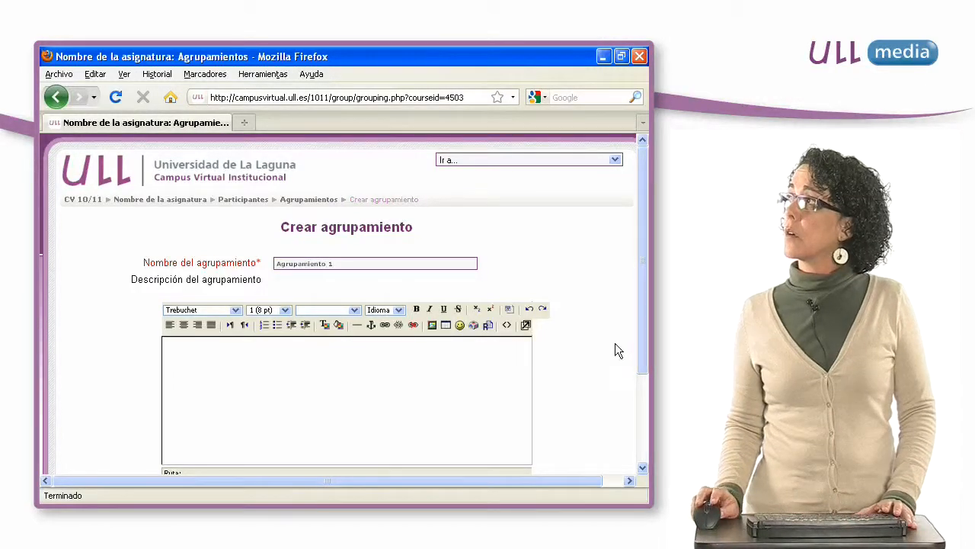
scroll(615, 343, "down", 3)
left_click(302, 441)
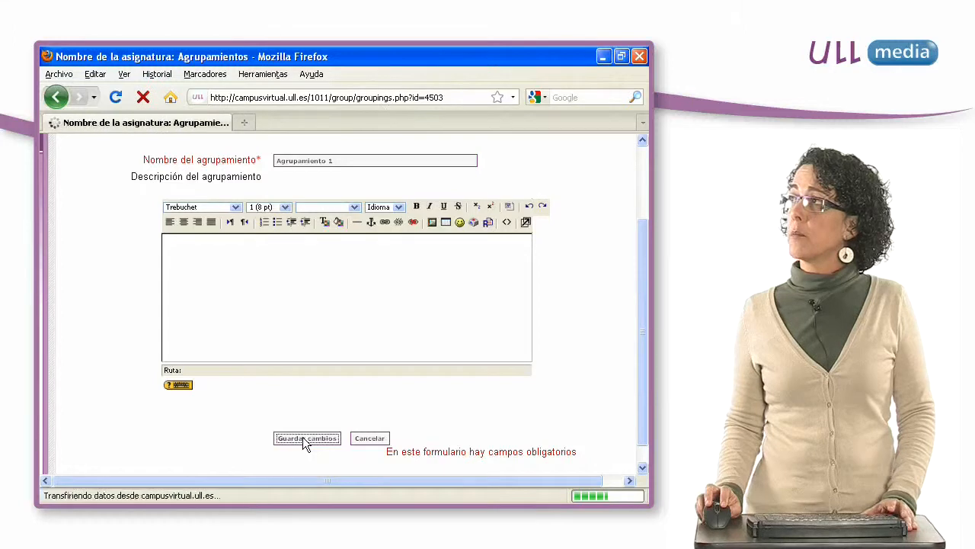
Add the groups 1 and Grupo A to Agrupamiento 1 and return to the groupings list
left_click_drag(244, 311, 291, 314)
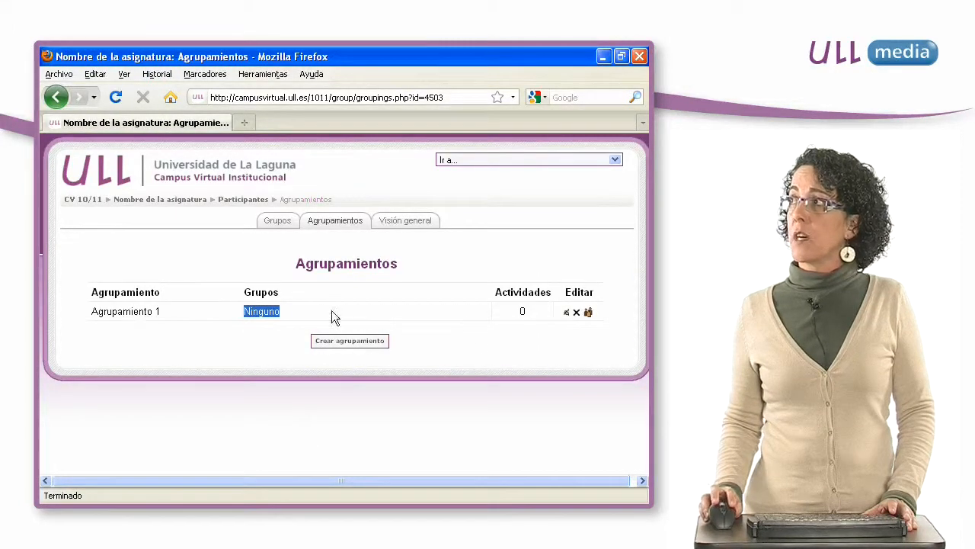
left_click_drag(567, 292, 592, 290)
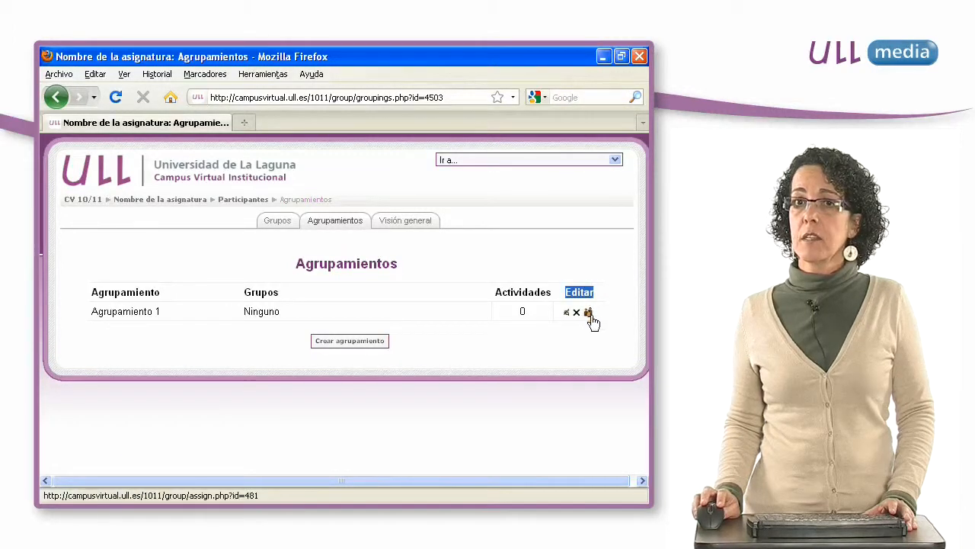
left_click(591, 314)
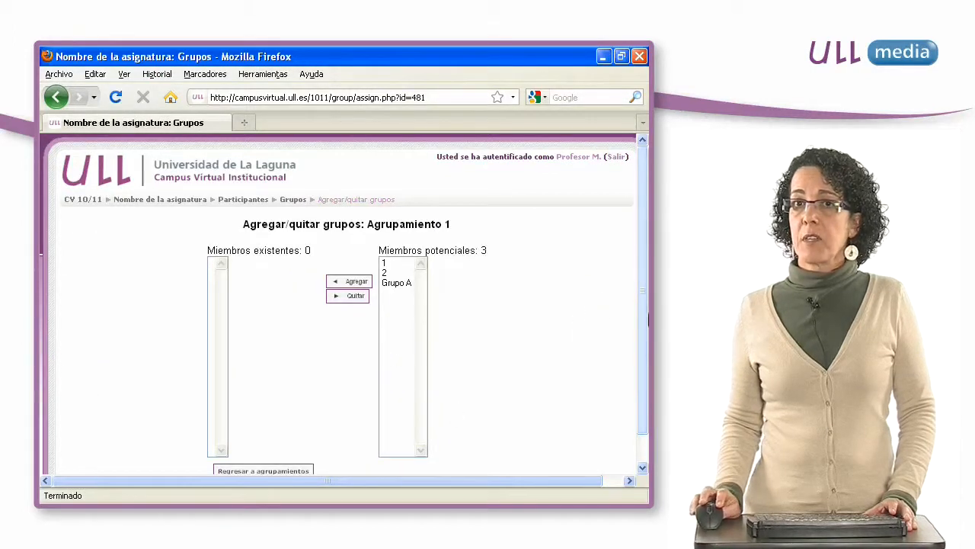
left_click_drag(643, 314, 639, 323)
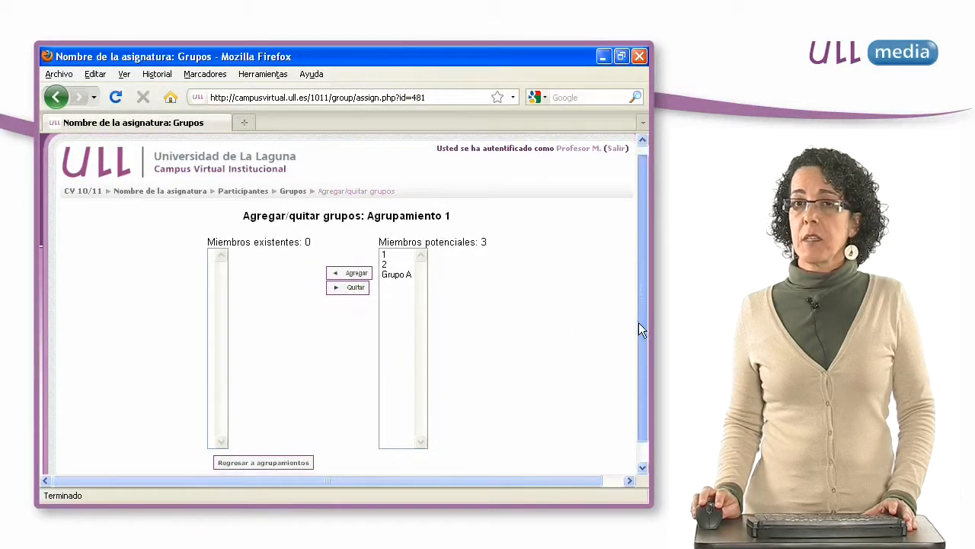
left_click(386, 255)
left_click(351, 273)
left_click(396, 275)
left_click(350, 282)
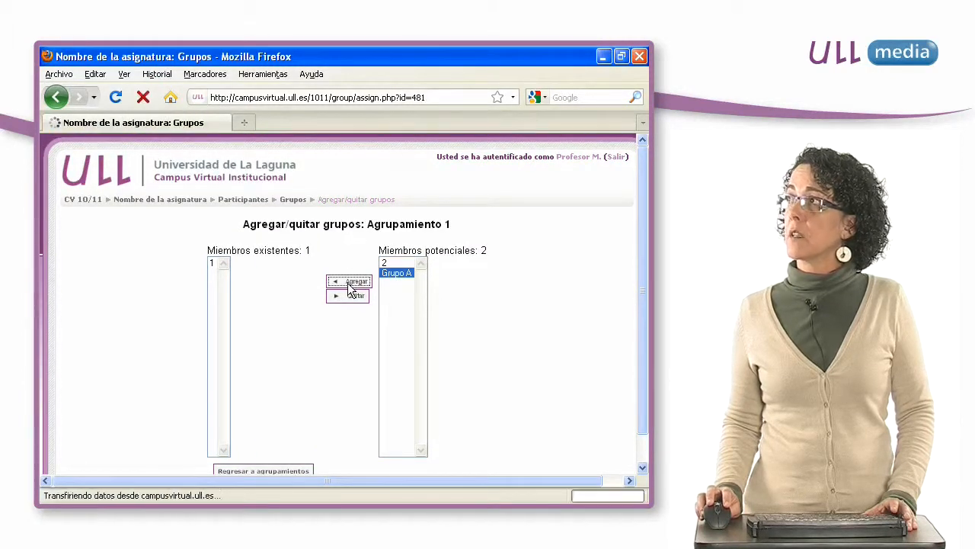
scroll(637, 287, "down", 1)
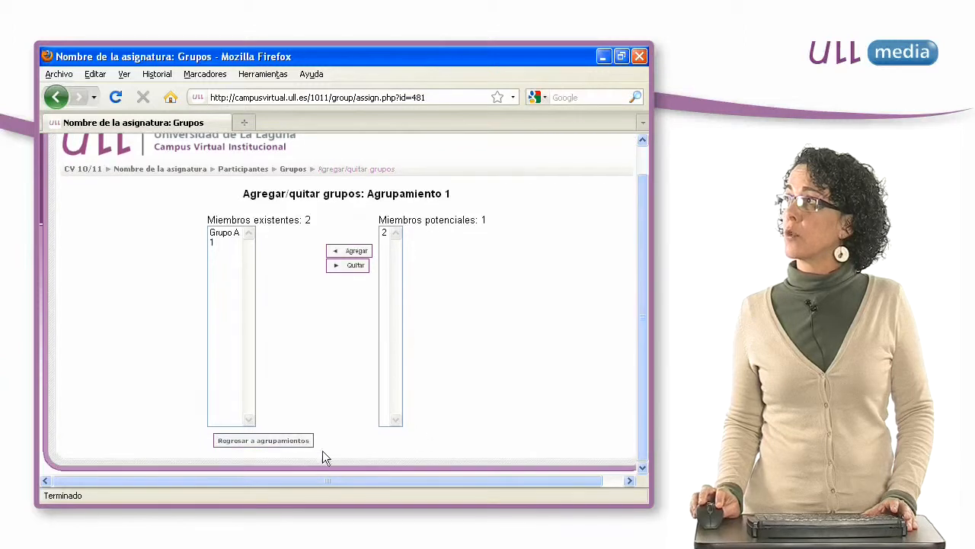
left_click(277, 439)
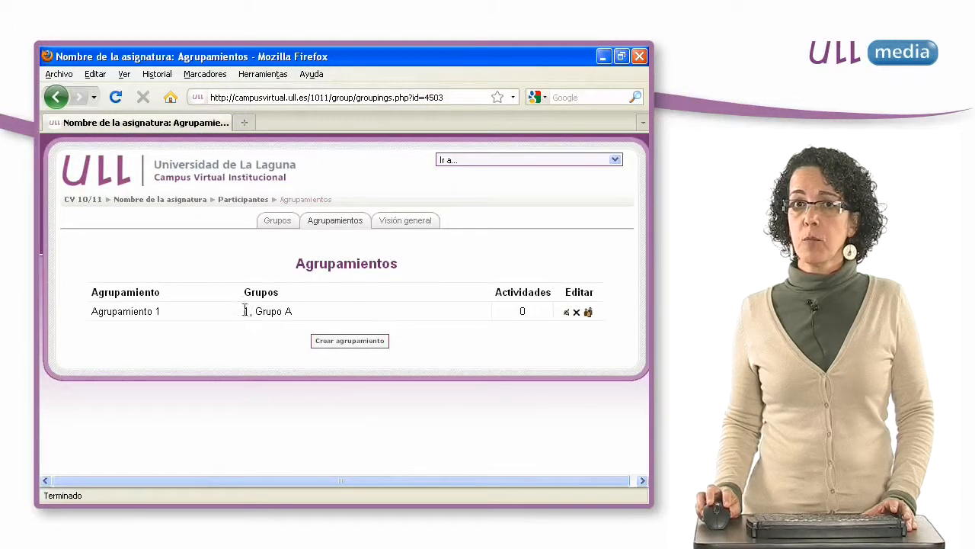
View the general overview of groups and groupings and filter it by Grupo A
left_click_drag(242, 312, 303, 318)
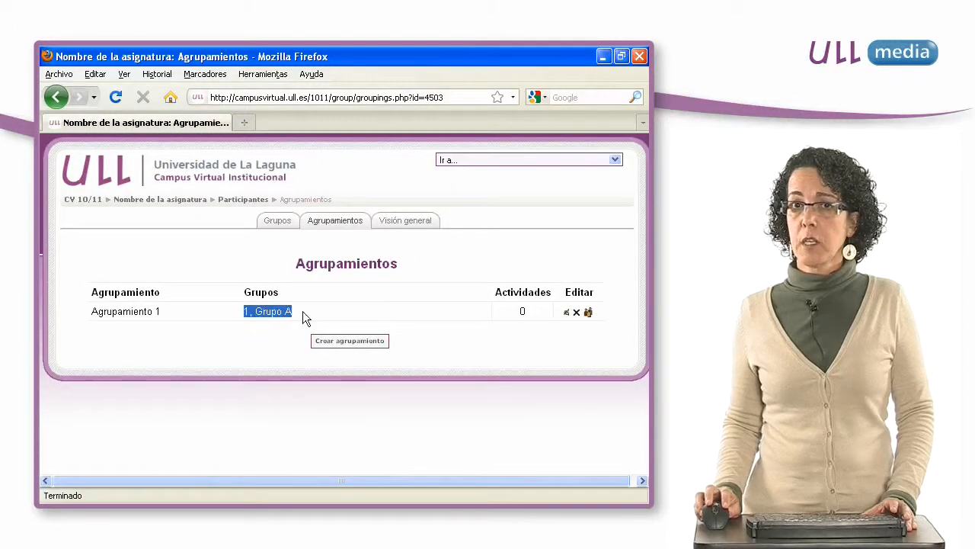
left_click(450, 337)
left_click(421, 225)
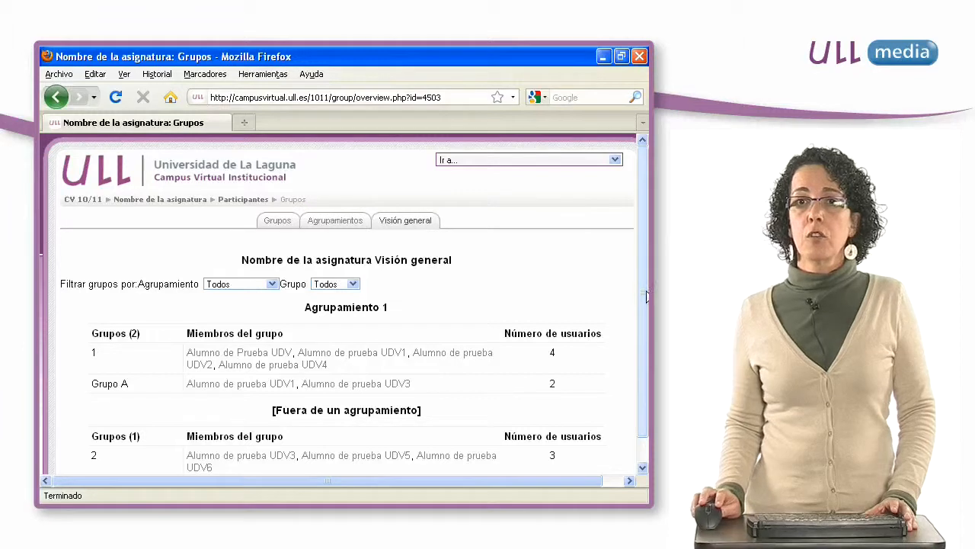
left_click_drag(646, 293, 636, 317)
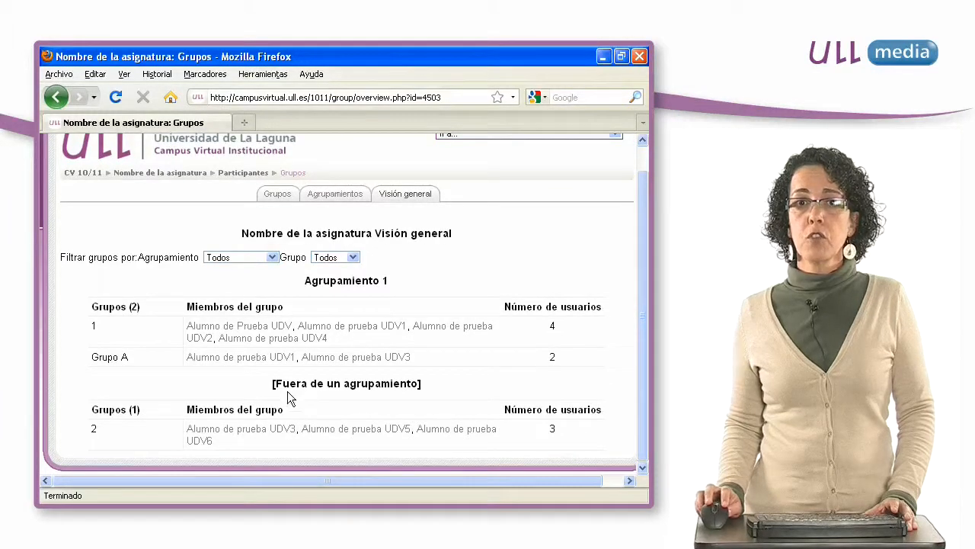
left_click_drag(273, 383, 437, 381)
left_click(446, 382)
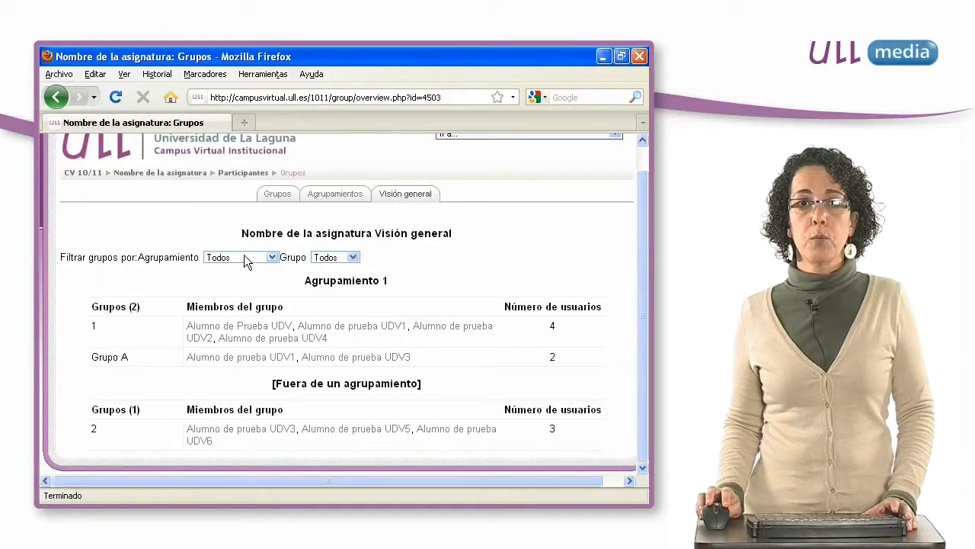
left_click(353, 258)
left_click(330, 298)
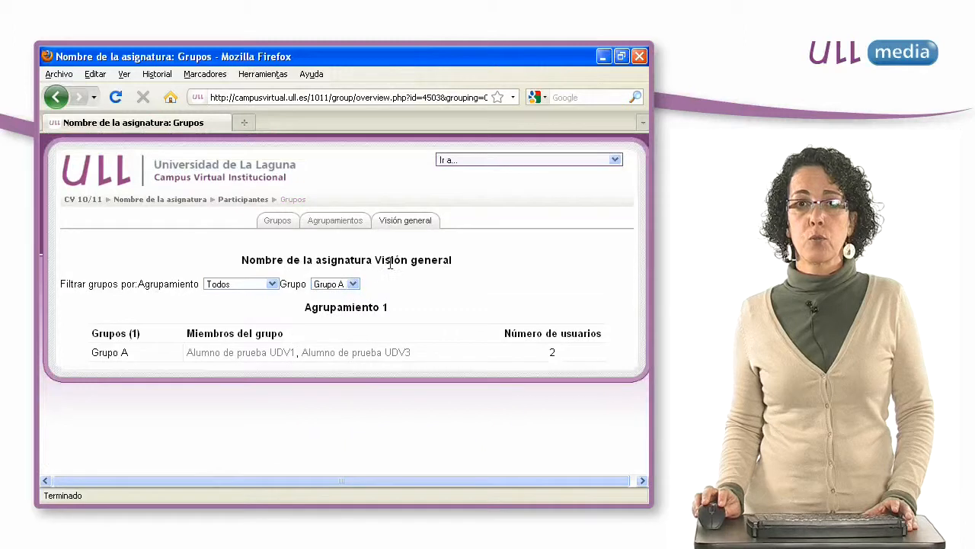
Return to the groupings list and check the activities column for Agrupamiento 1
left_click(326, 222)
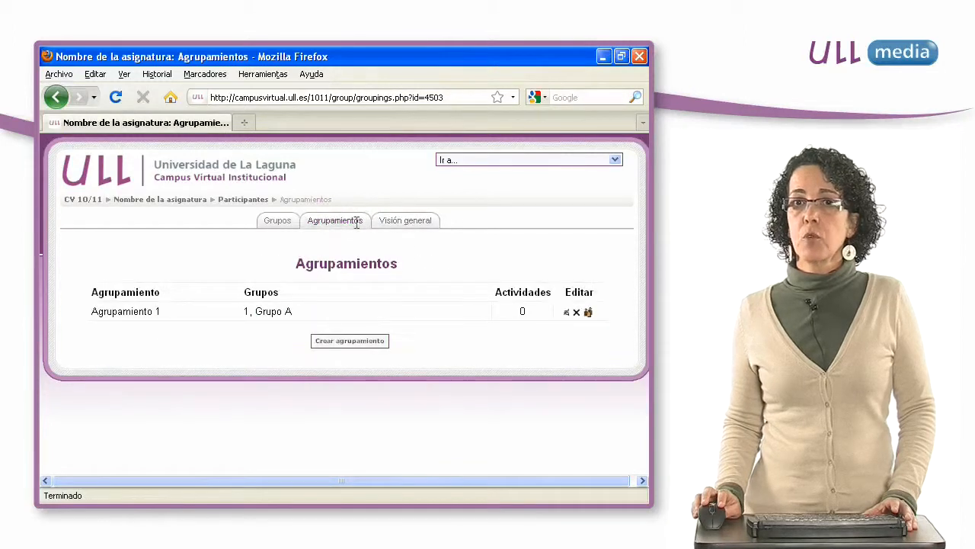
left_click_drag(494, 296, 577, 297)
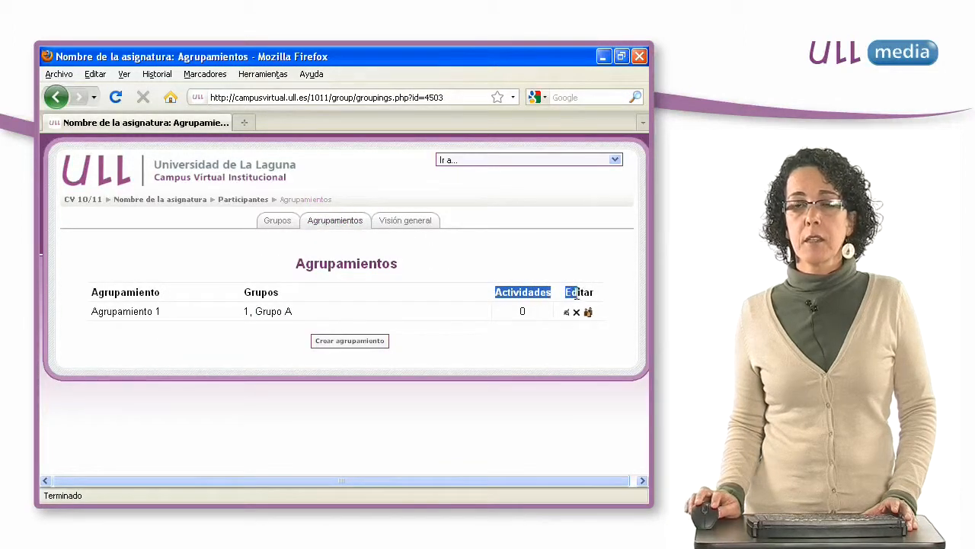
left_click(406, 250)
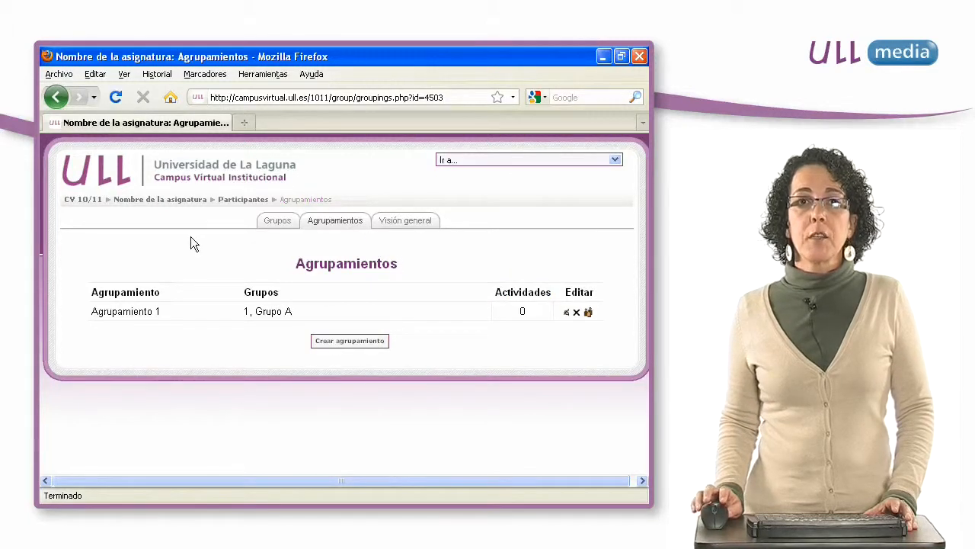
Return to the course page and open the settings of Actividad por grupo in topic 2 for editing
left_click(147, 202)
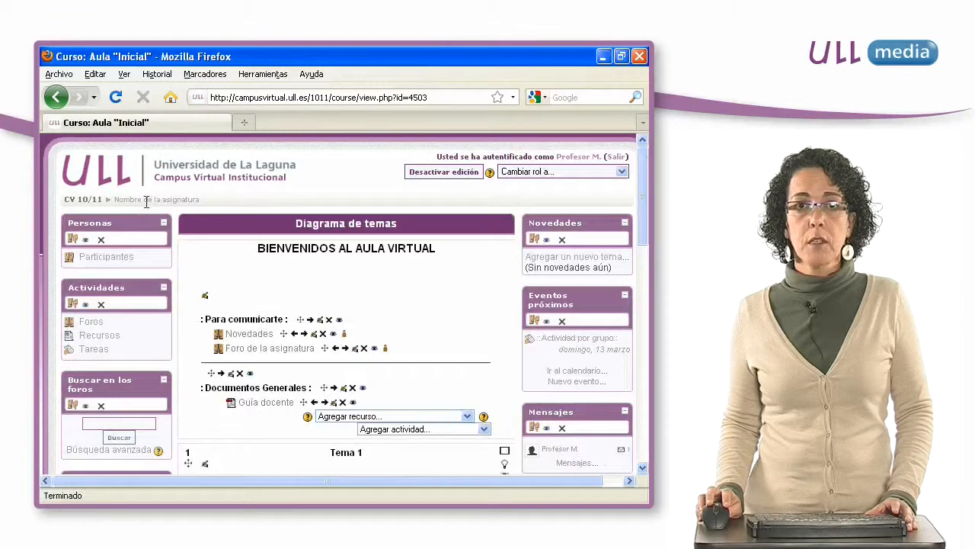
scroll(387, 328, "down", 5)
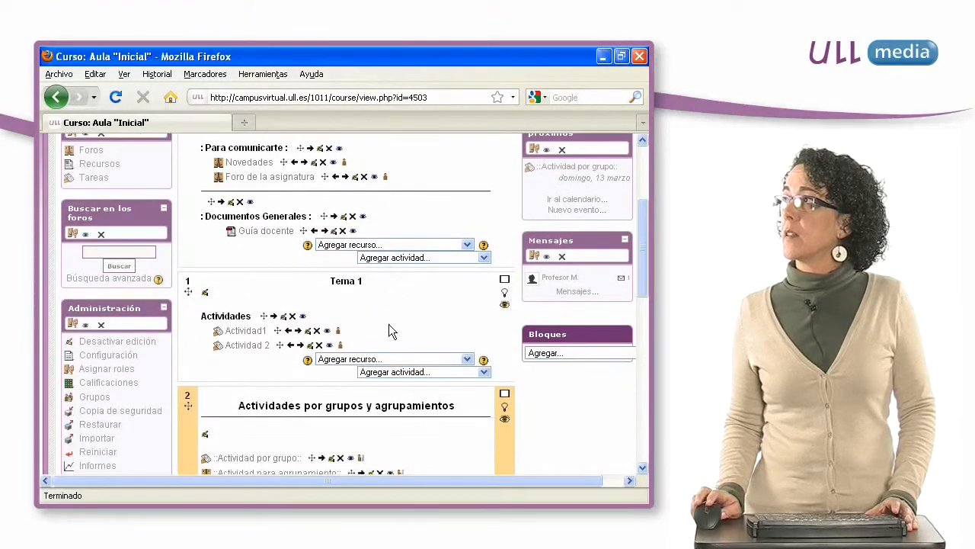
scroll(391, 323, "down", 2)
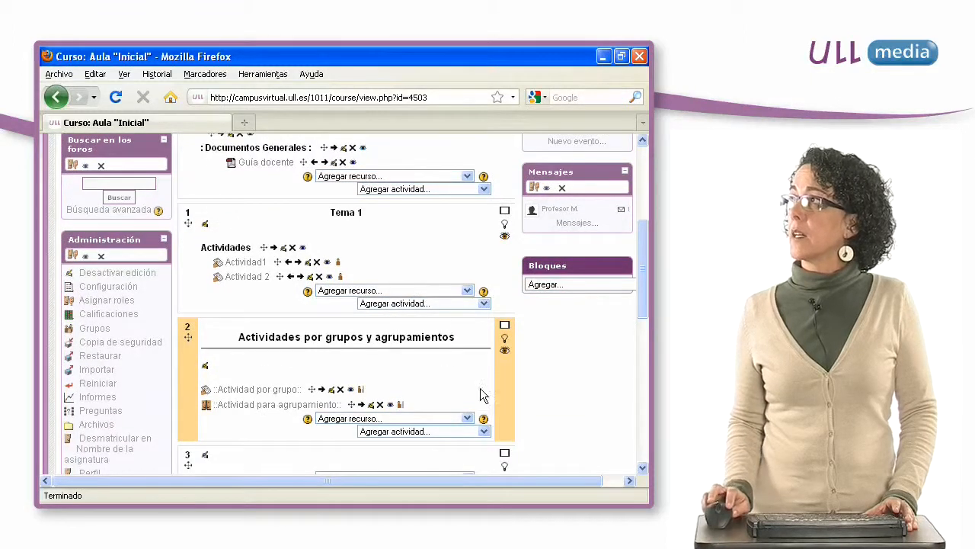
left_click(466, 418)
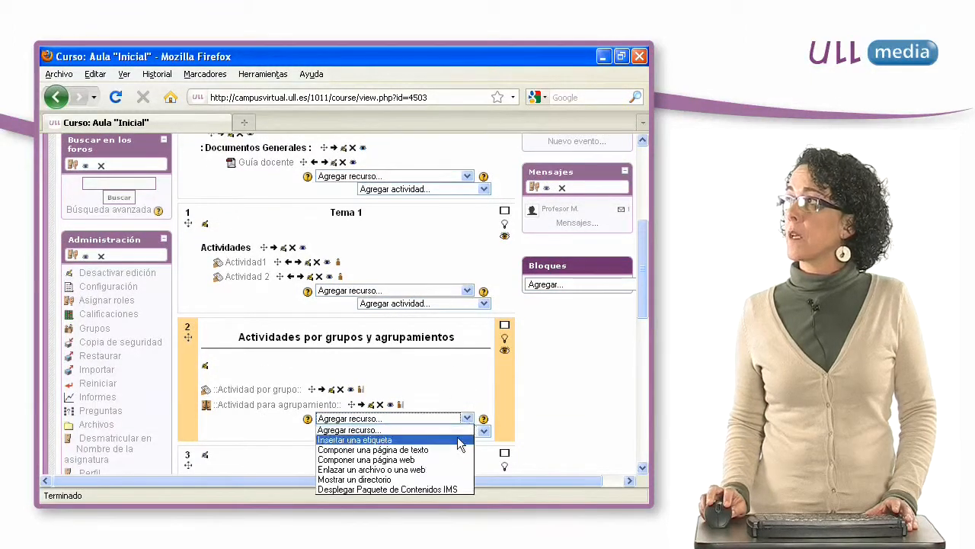
left_click(332, 395)
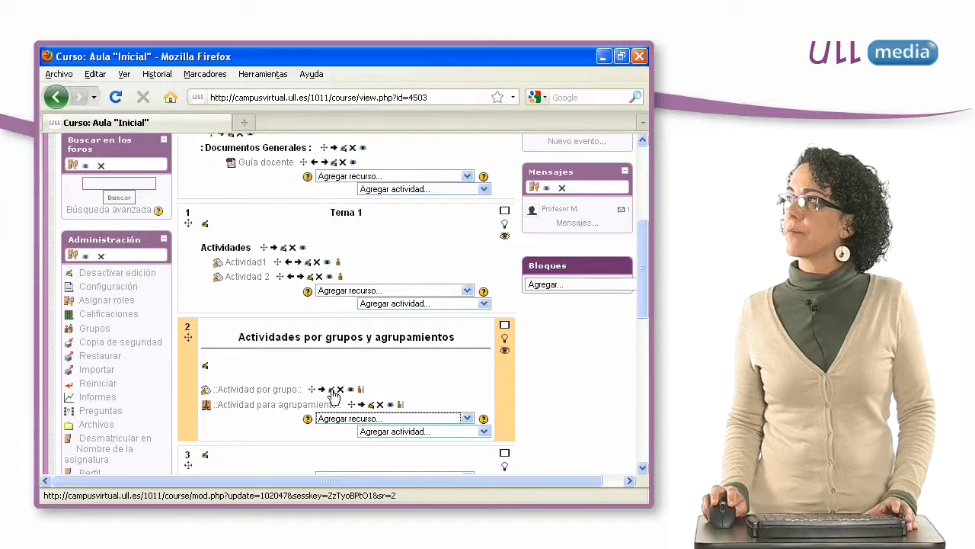
left_click(333, 393)
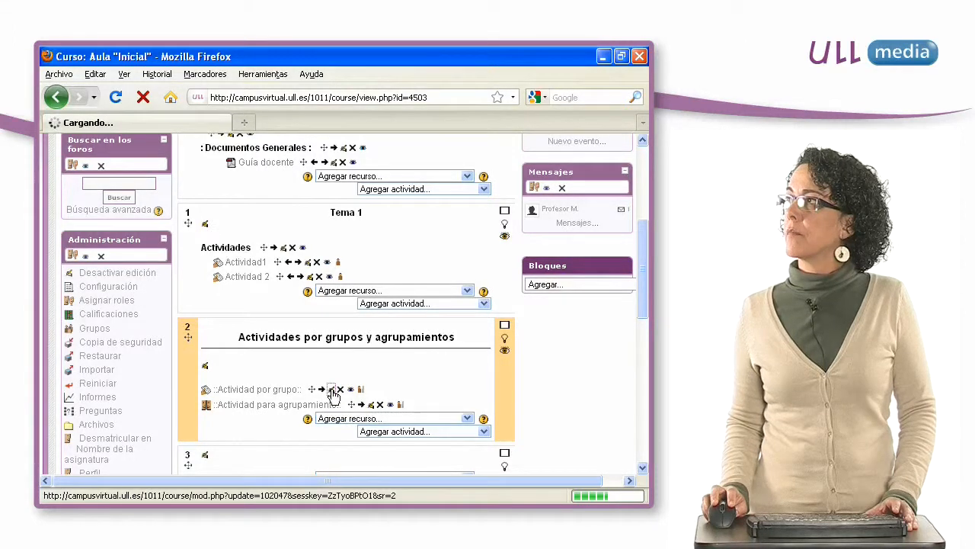
Review the group mode options in the Ajustes comunes del módulo section of the task settings without changing the selection
left_click_drag(640, 231, 604, 396)
triple_click(126, 308)
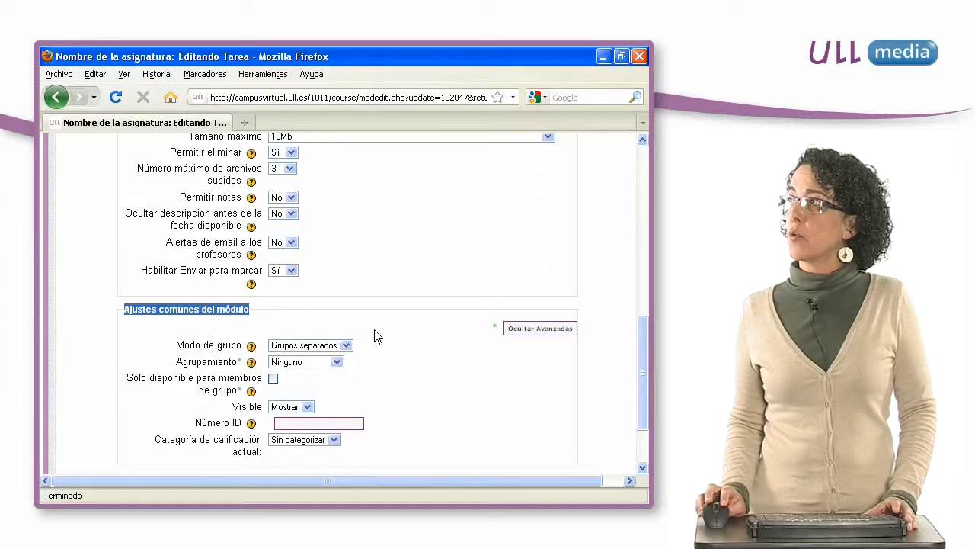
left_click_drag(176, 345, 241, 348)
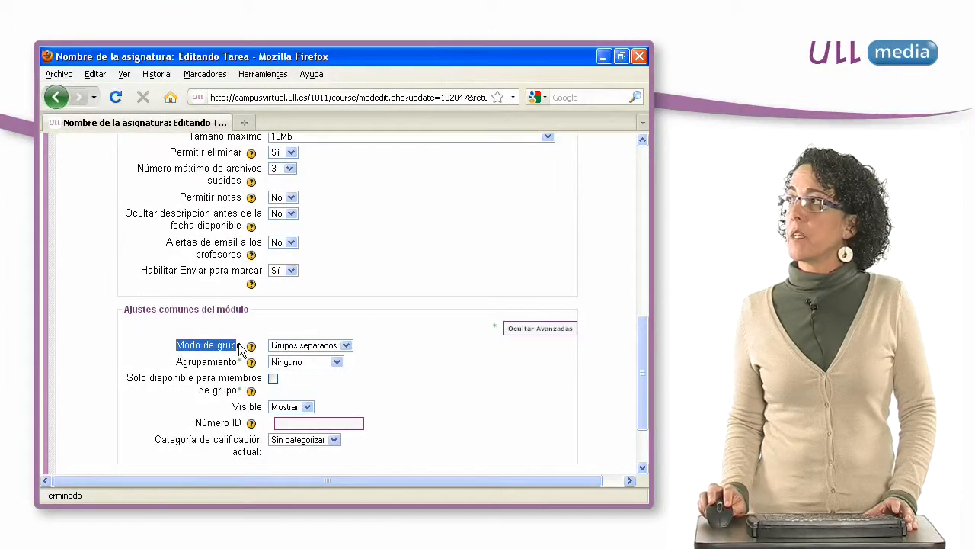
left_click(345, 346)
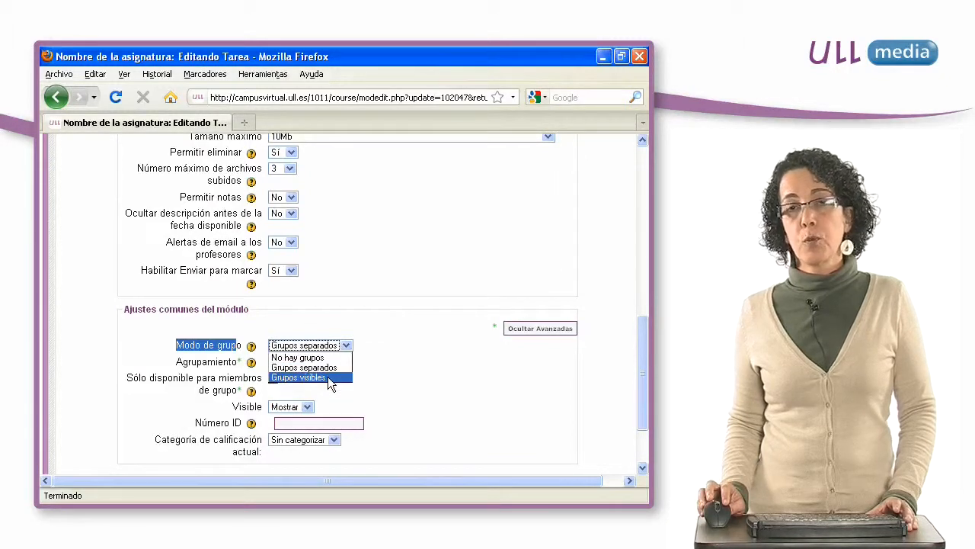
left_click(436, 379)
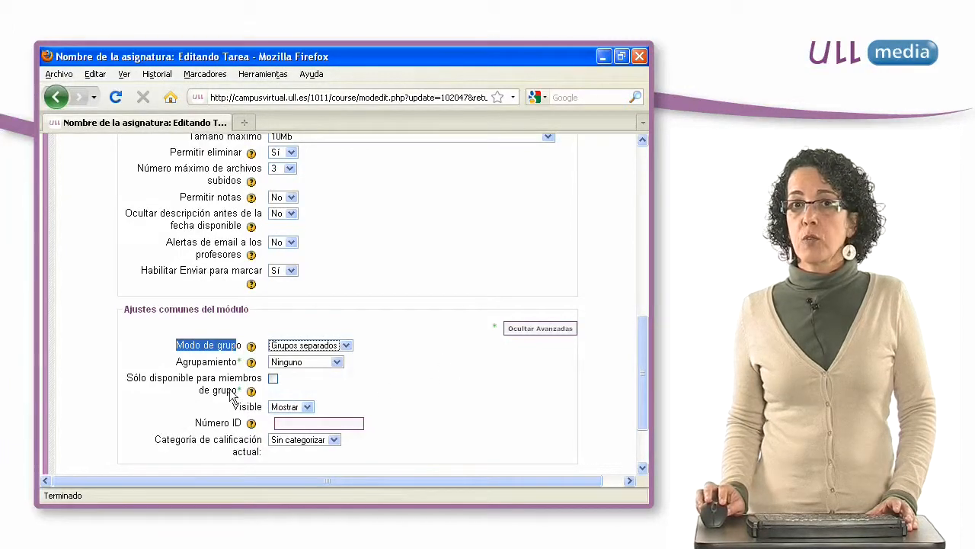
Review the available choices for the Agrupamiento setting without selecting a different one
left_click_drag(176, 363, 241, 375)
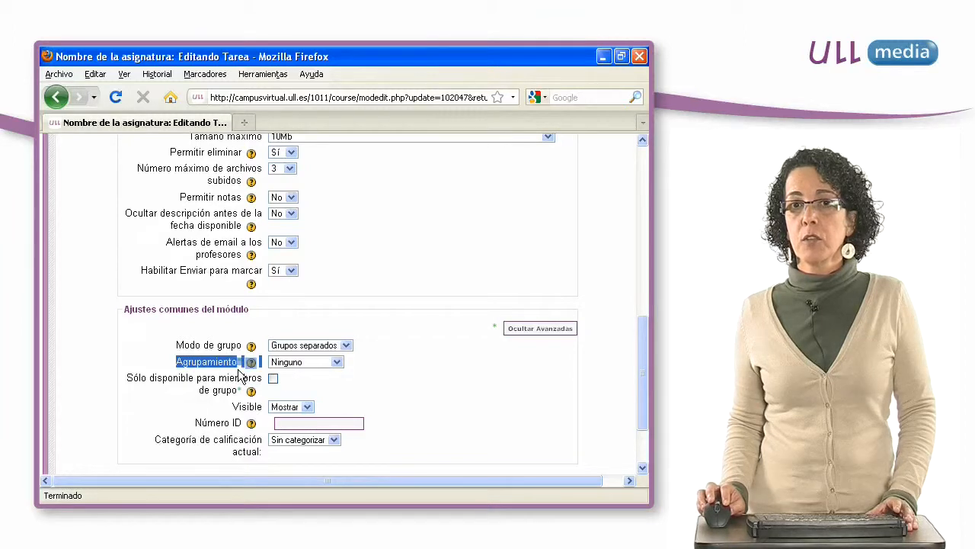
left_click(339, 365)
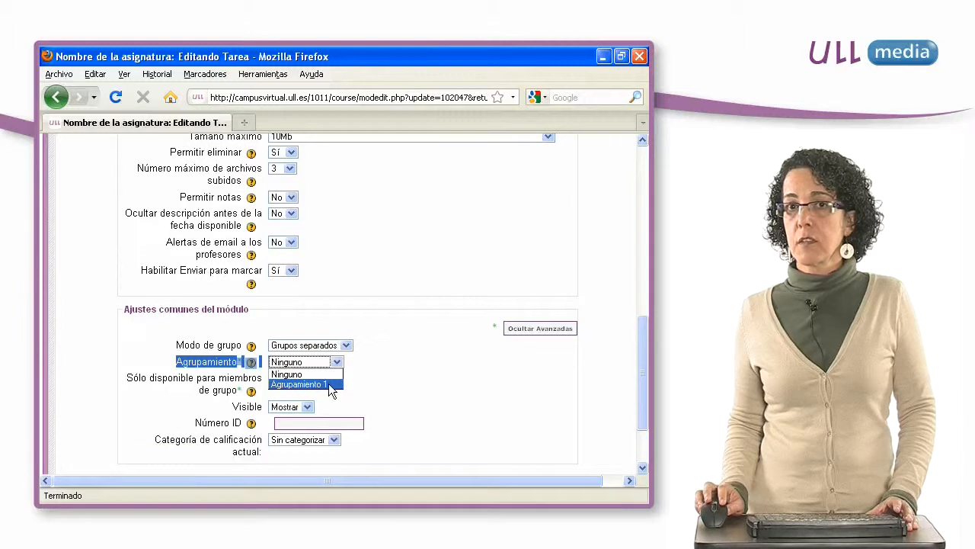
left_click(423, 384)
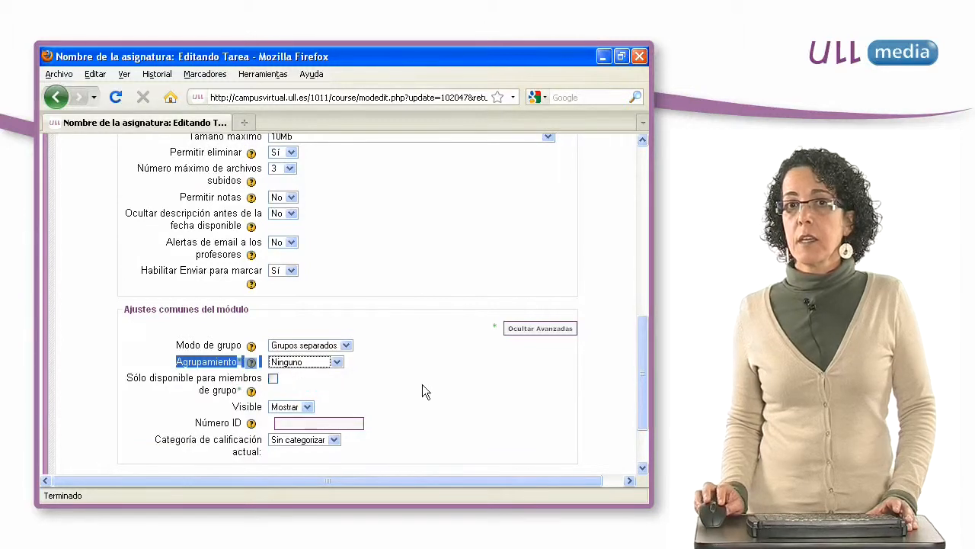
Try restricting the task to group members only and assigning it the grouping Agrupamiento 1
left_click(274, 382)
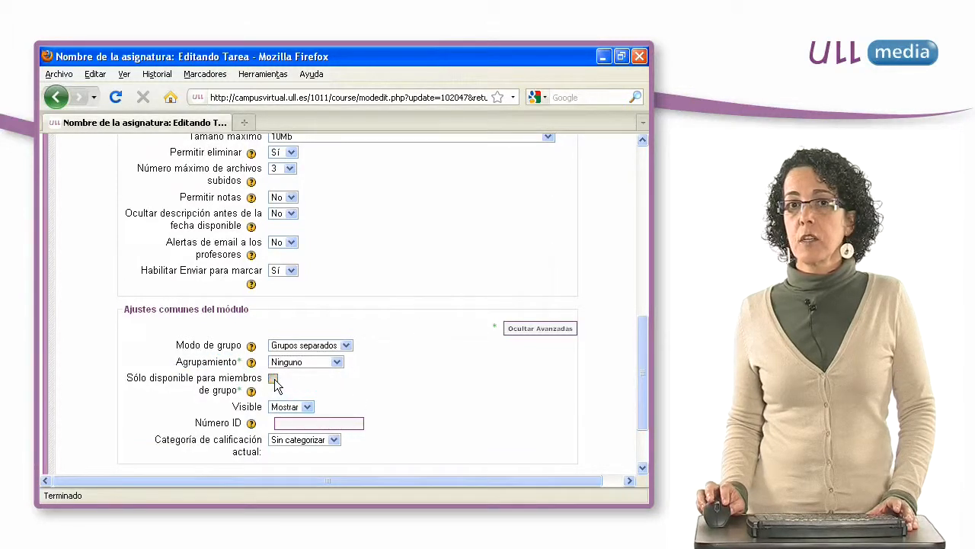
left_click(340, 366)
left_click(335, 385)
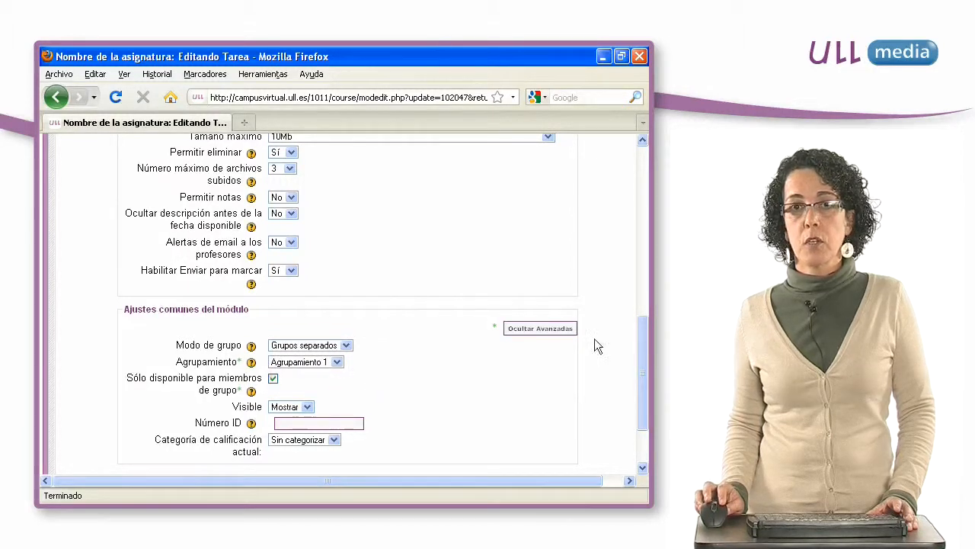
Return to the course page without saving the settings and open Actividad por grupo in topic 2
left_click_drag(640, 341, 589, 163)
left_click(165, 203)
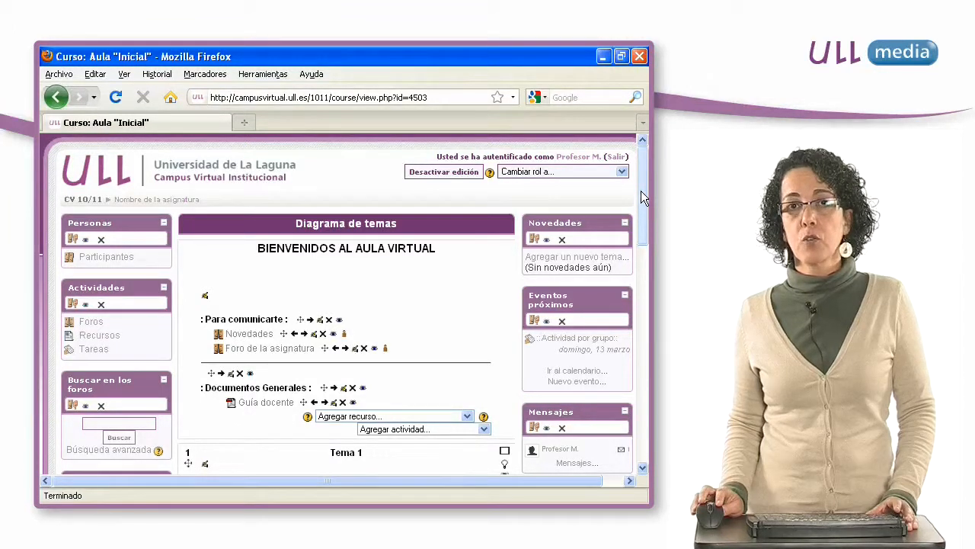
left_click_drag(640, 192, 645, 266)
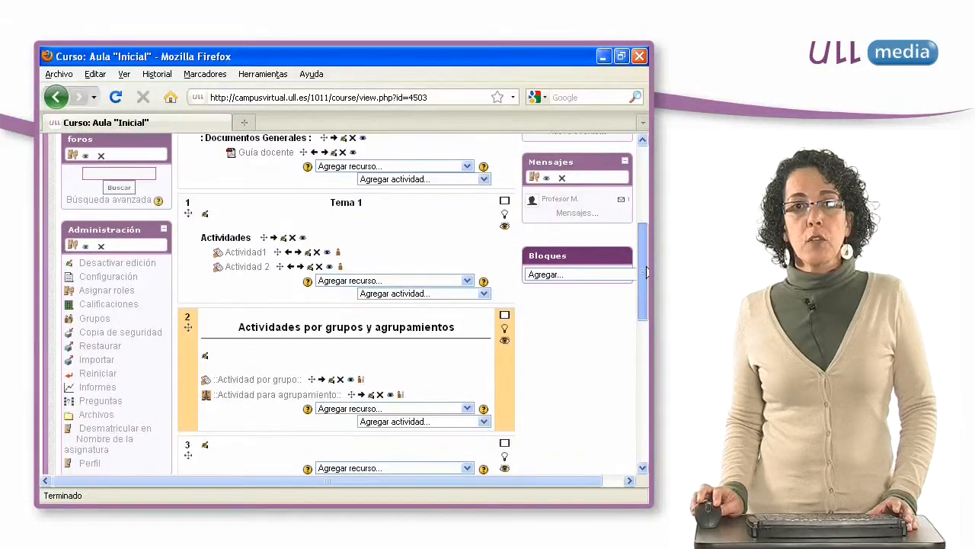
left_click(271, 383)
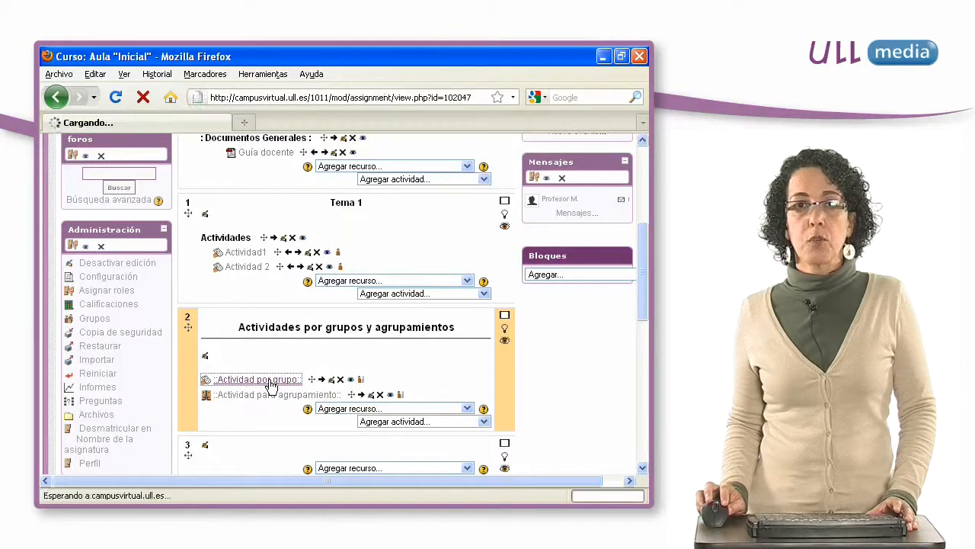
Filter the task by separate group 2 and view the submitted assignments
left_click(243, 217)
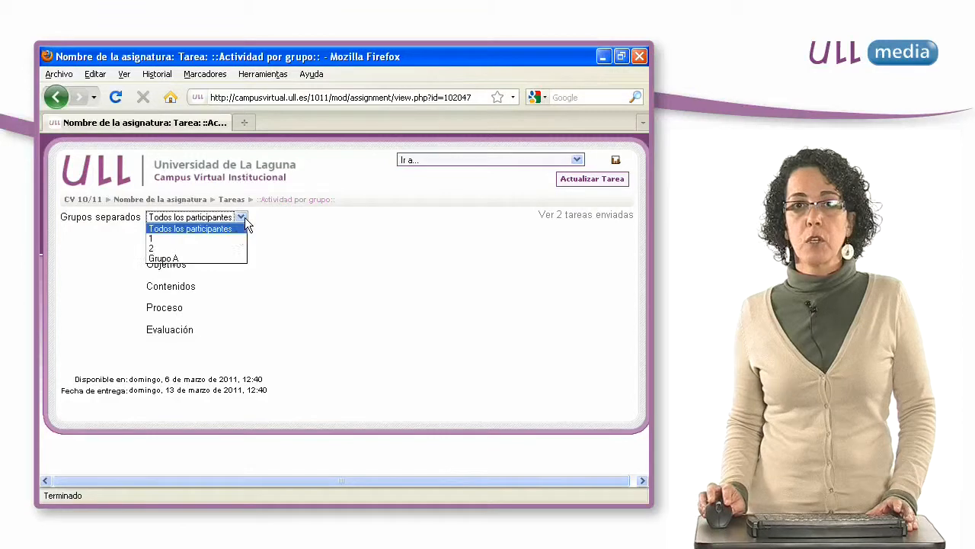
left_click(201, 251)
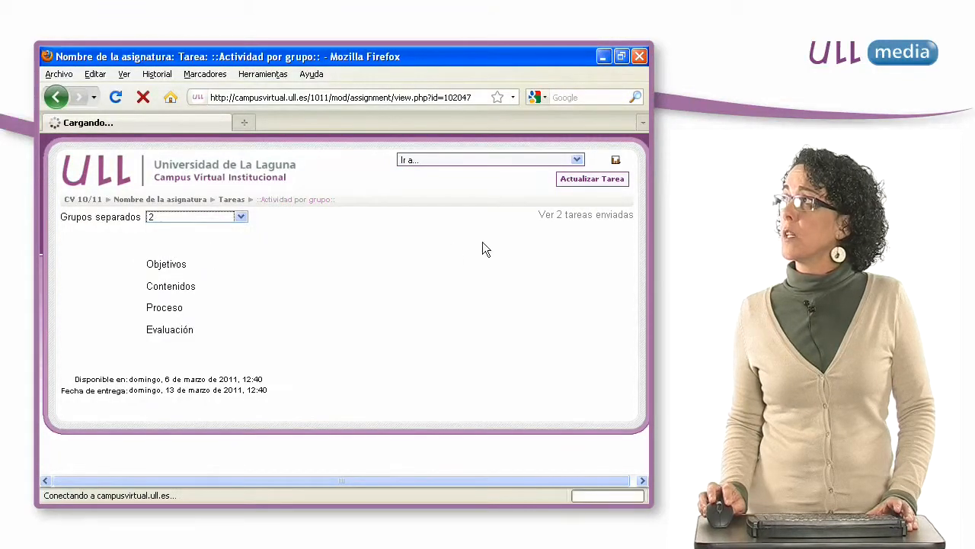
left_click(573, 217)
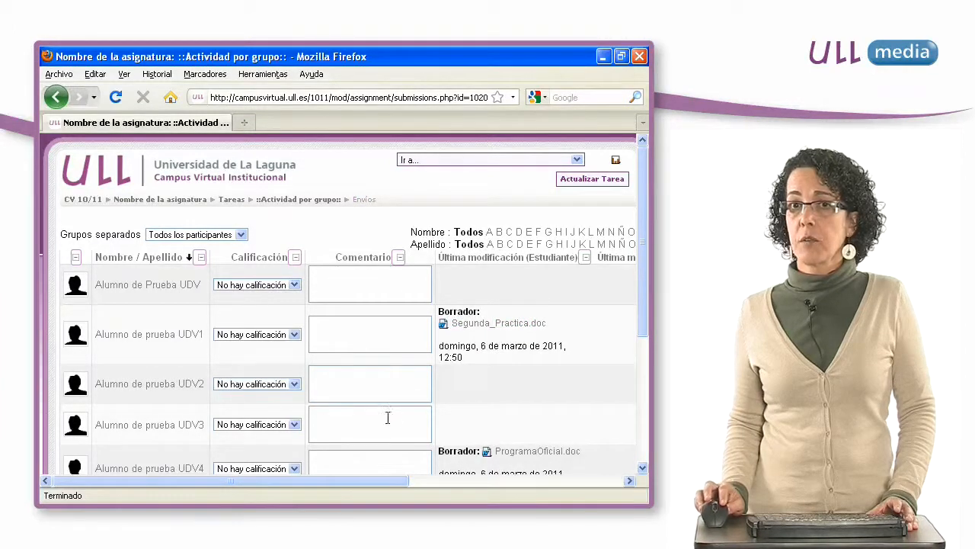
Open the grading form for the Segunda_Practica.doc submission, review its grade list, comment area and draft file, and close it without grading
left_click_drag(408, 490, 595, 480)
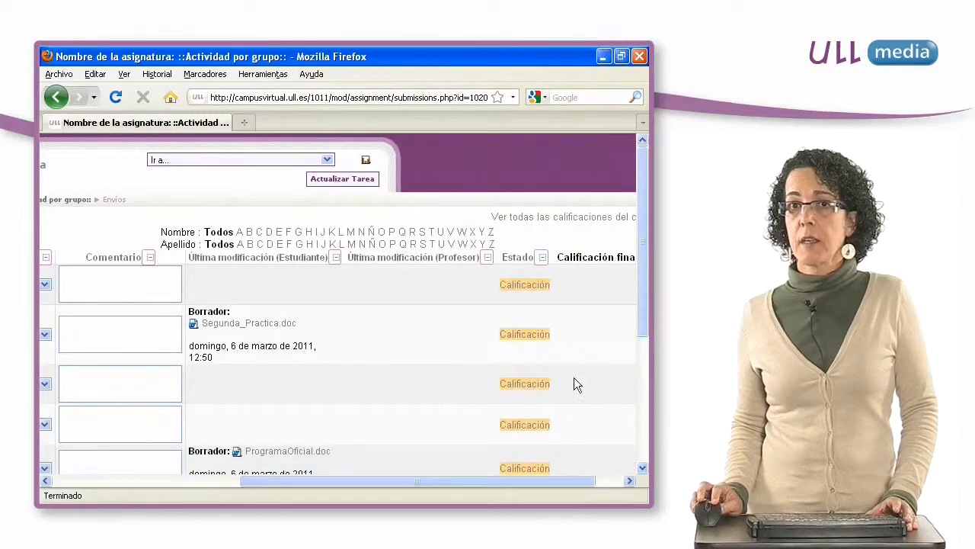
left_click(525, 335)
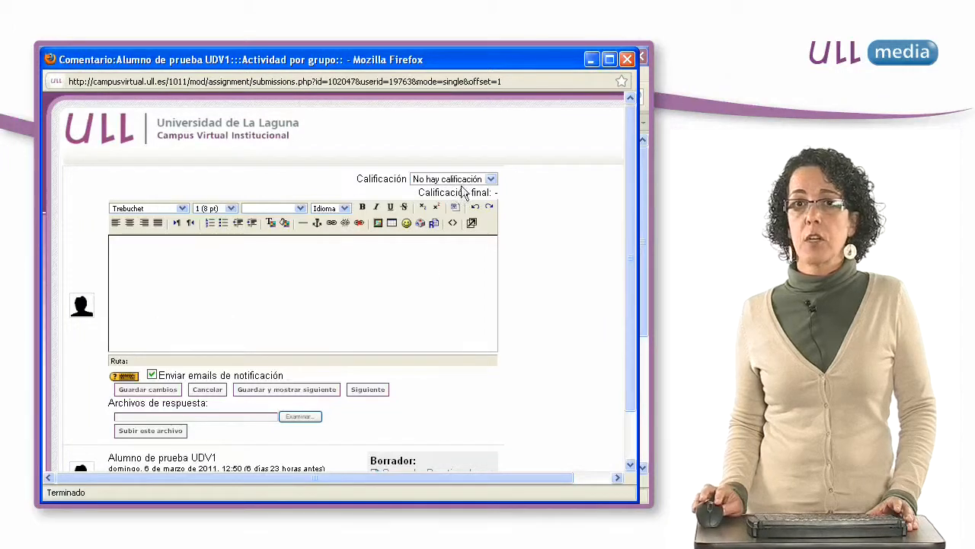
left_click(491, 180)
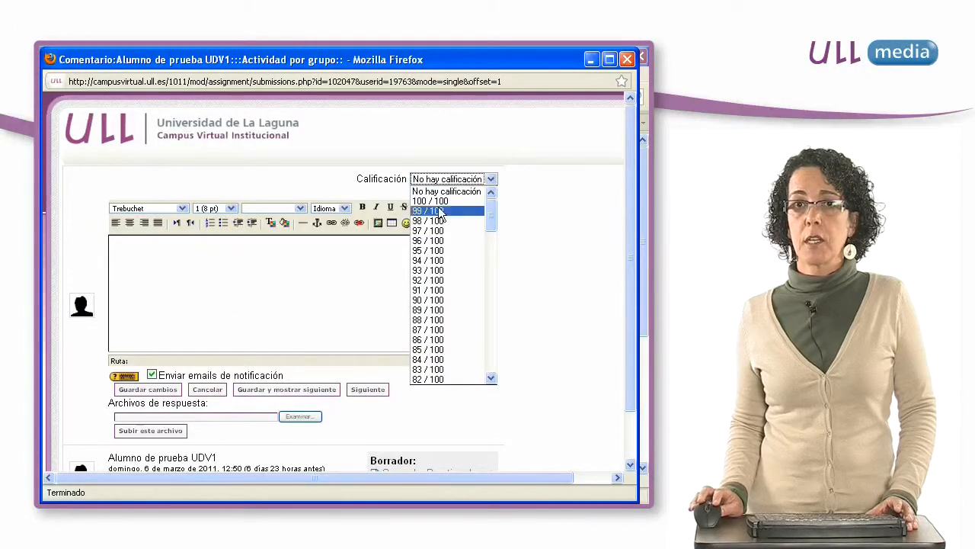
left_click(231, 261)
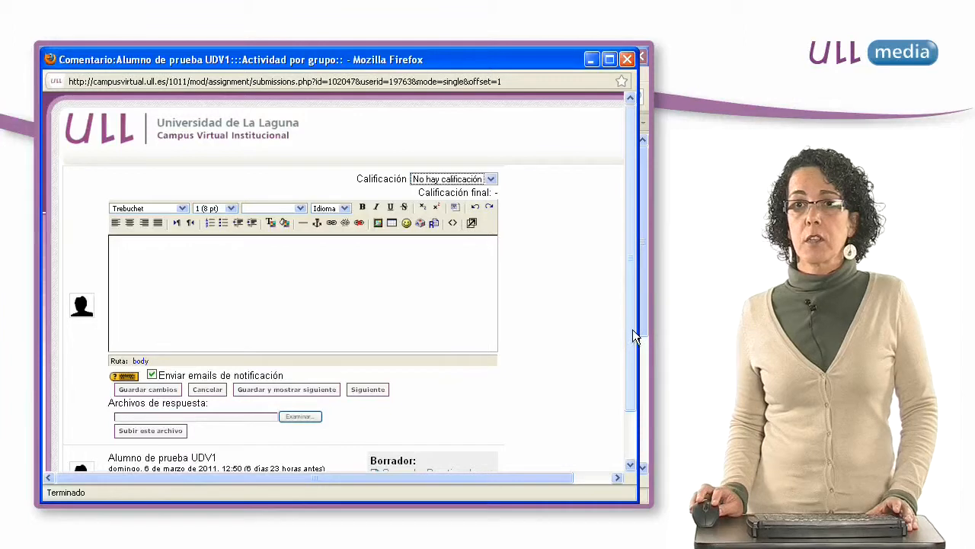
scroll(632, 329, "down", 2)
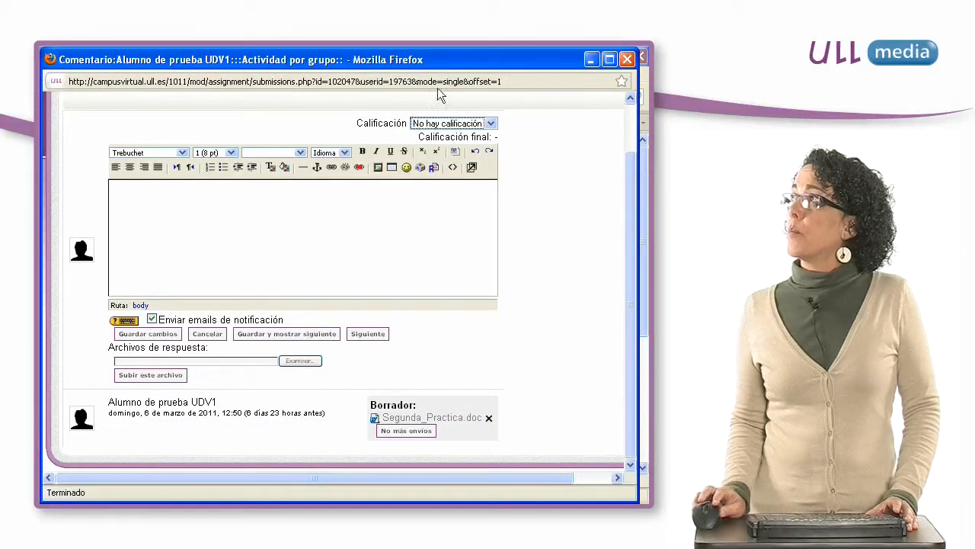
left_click(627, 59)
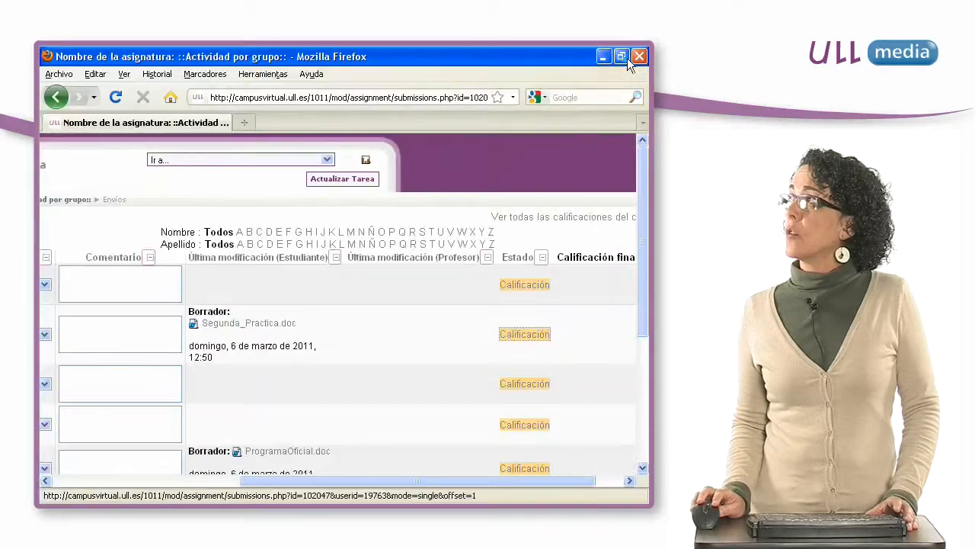